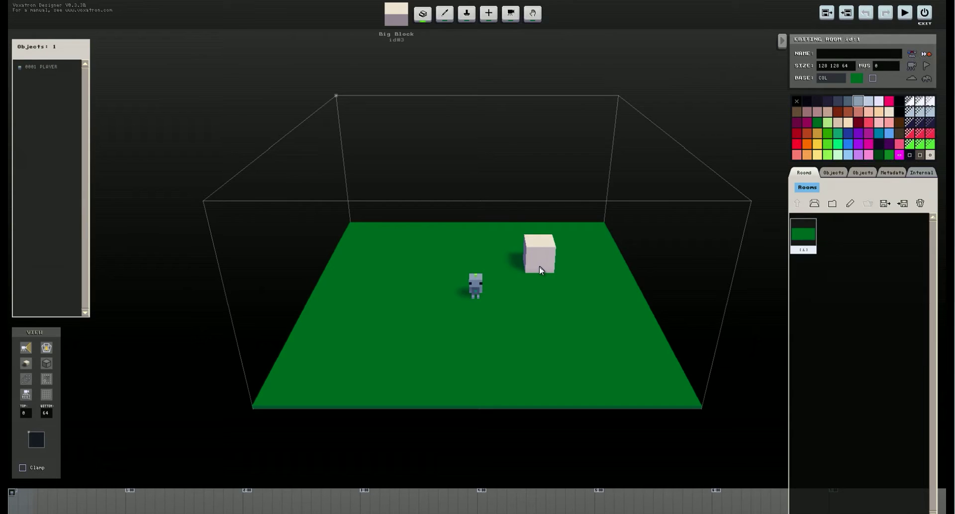
left_click_drag(476, 295, 517, 324)
key("ctrl+z")
key("ctrl+z")
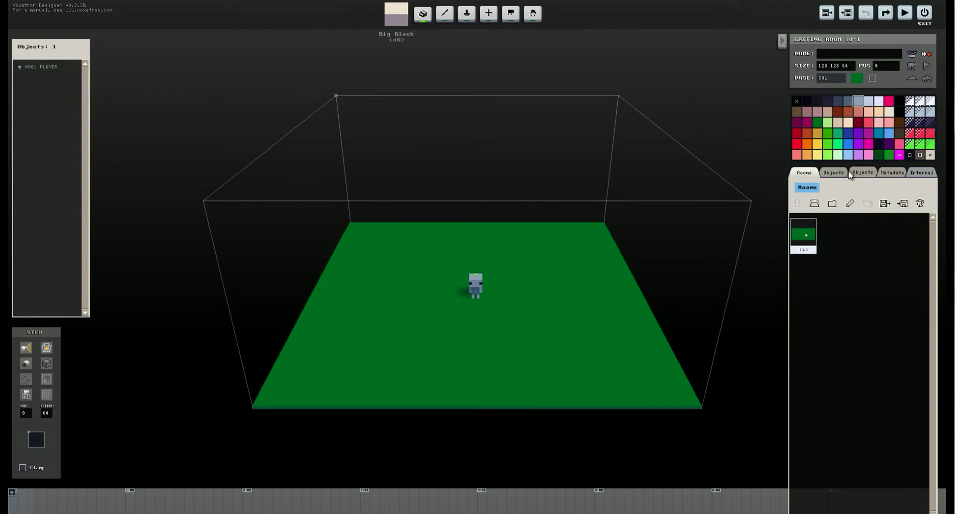
Create a new monster among the project's objects.
left_click(833, 173)
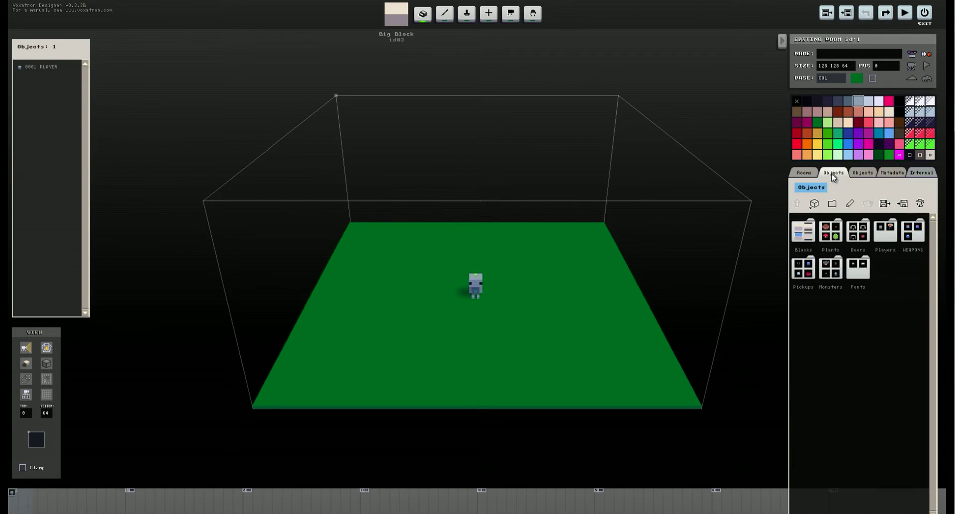
left_click(814, 205)
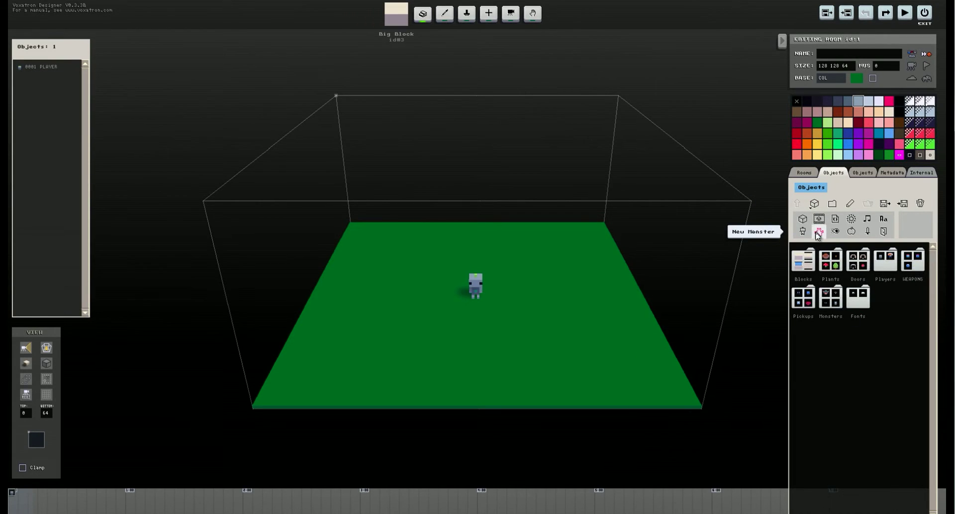
left_click(818, 232)
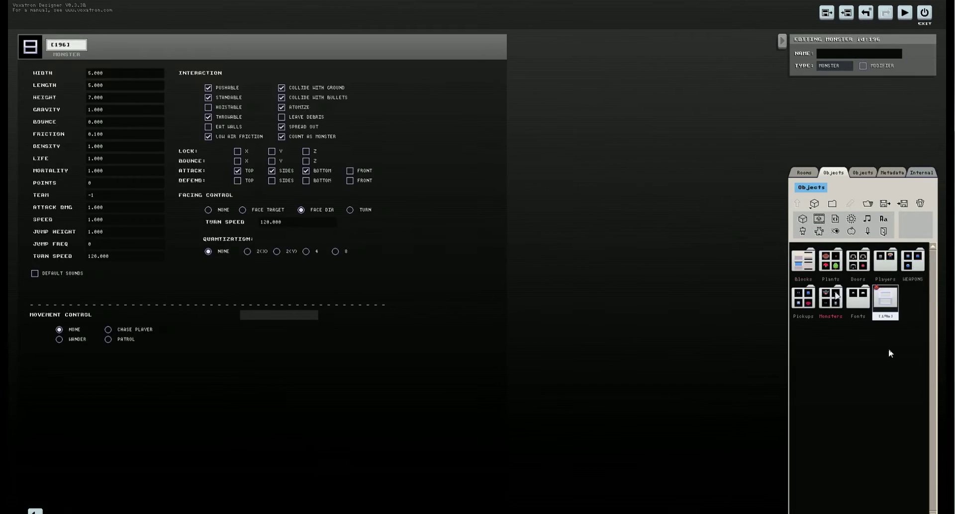
Add a new animation inside the monster and a new prop inside that animation.
double_click(884, 306)
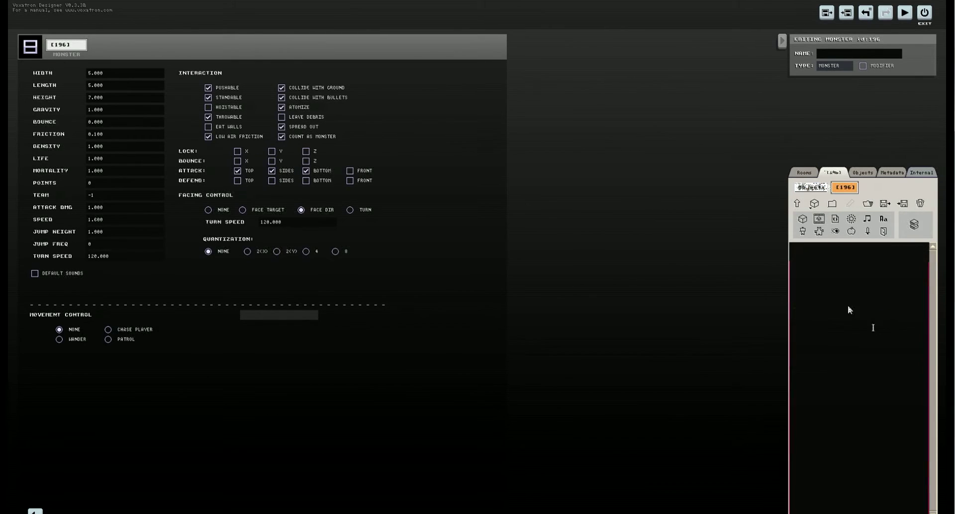
left_click(818, 220)
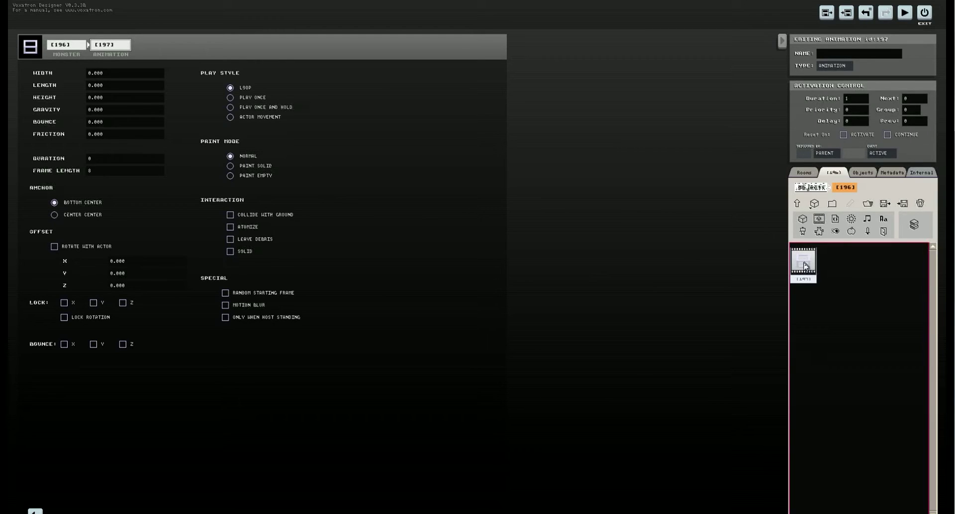
double_click(805, 266)
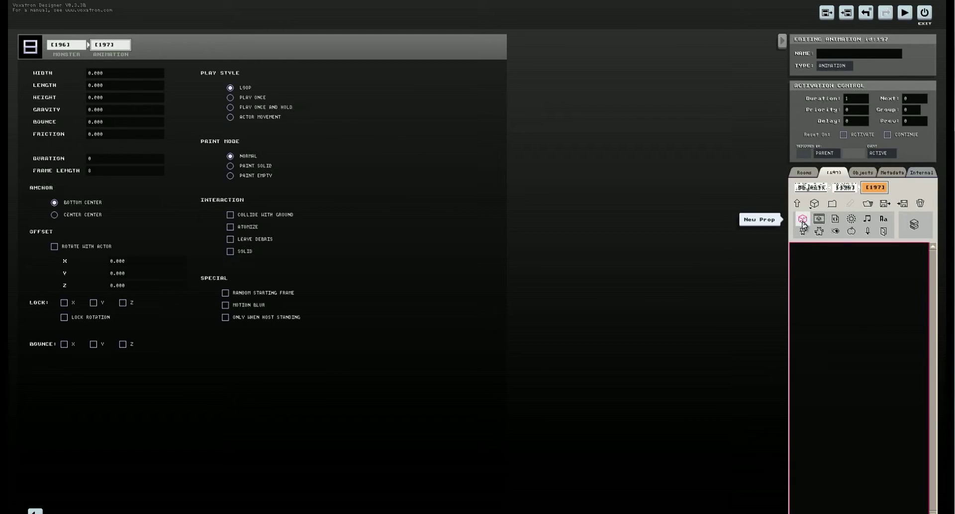
left_click(803, 221)
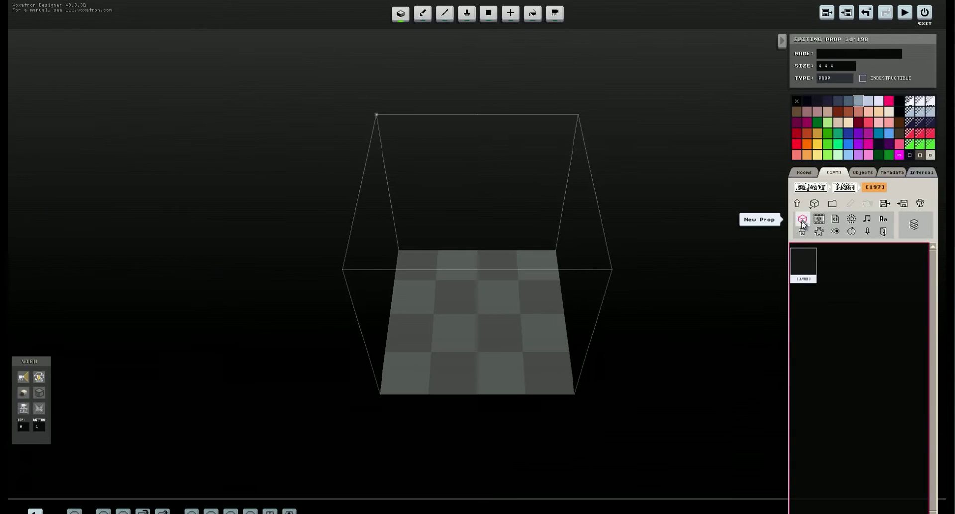
Set the new prop's size to 5 5 5.
left_click(837, 67)
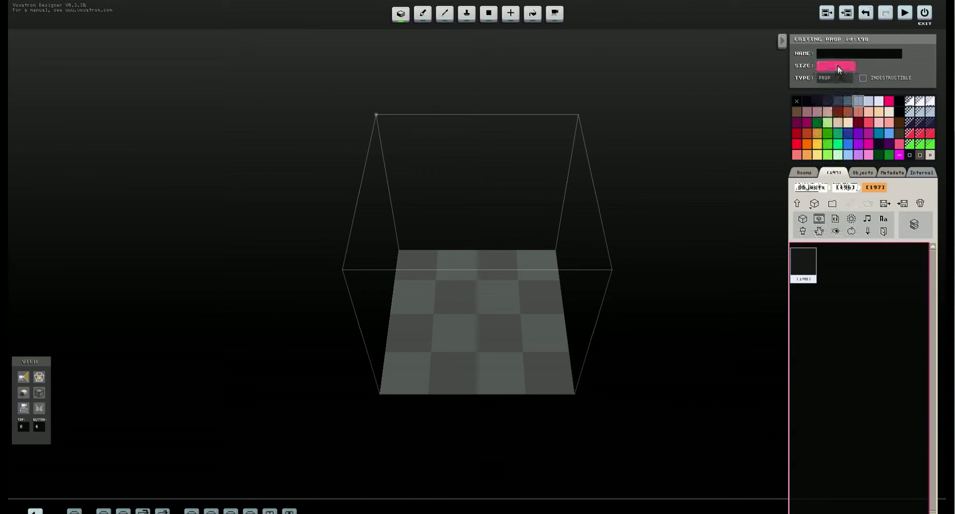
type("5 5 5")
key("Return")
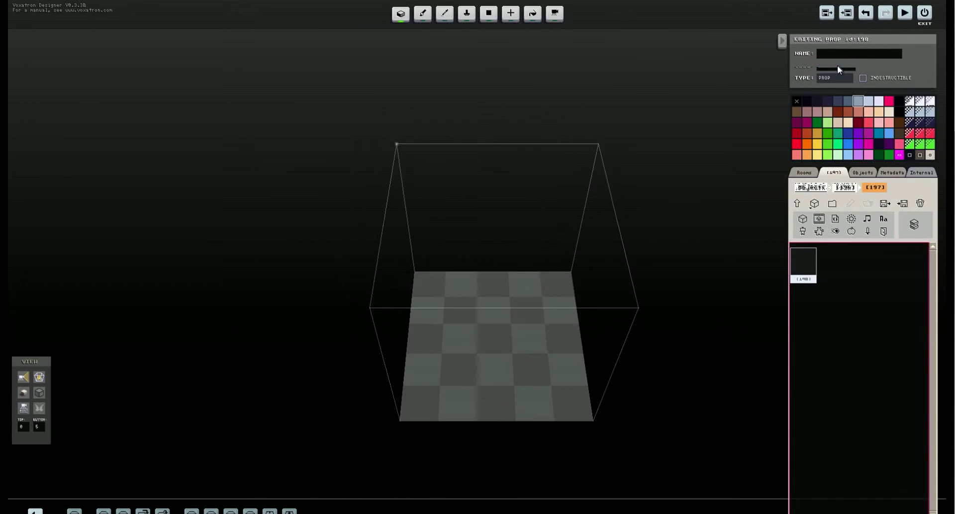
Fill the entire prop volume with yellow using the fill tool.
left_click(533, 14)
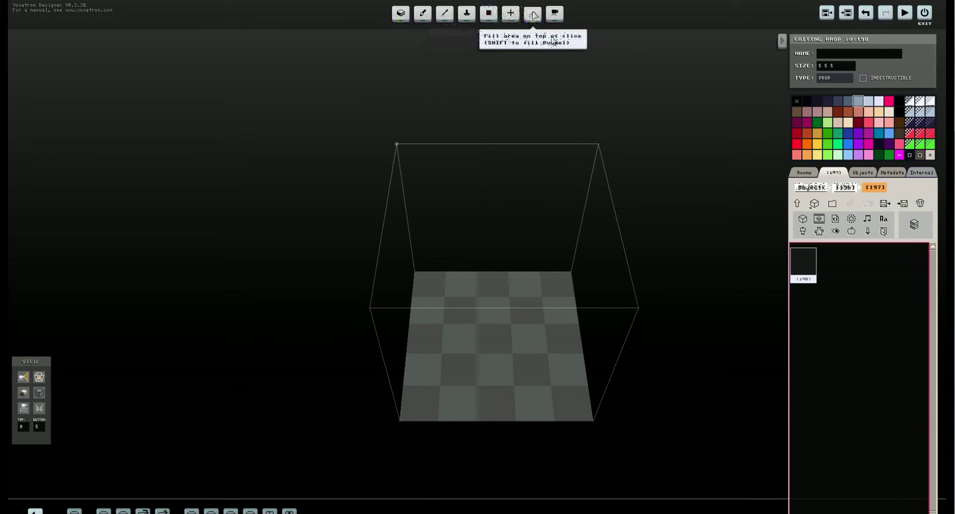
left_click(818, 144)
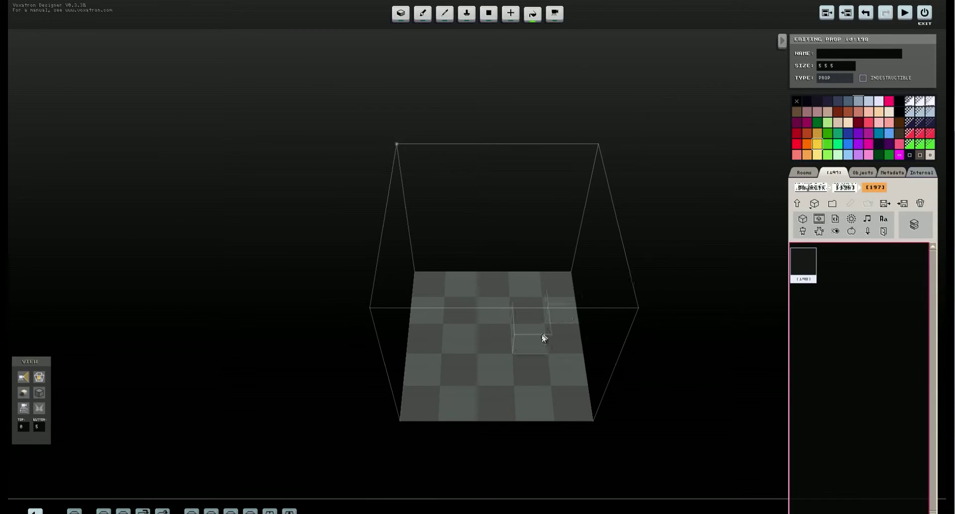
left_click(543, 335)
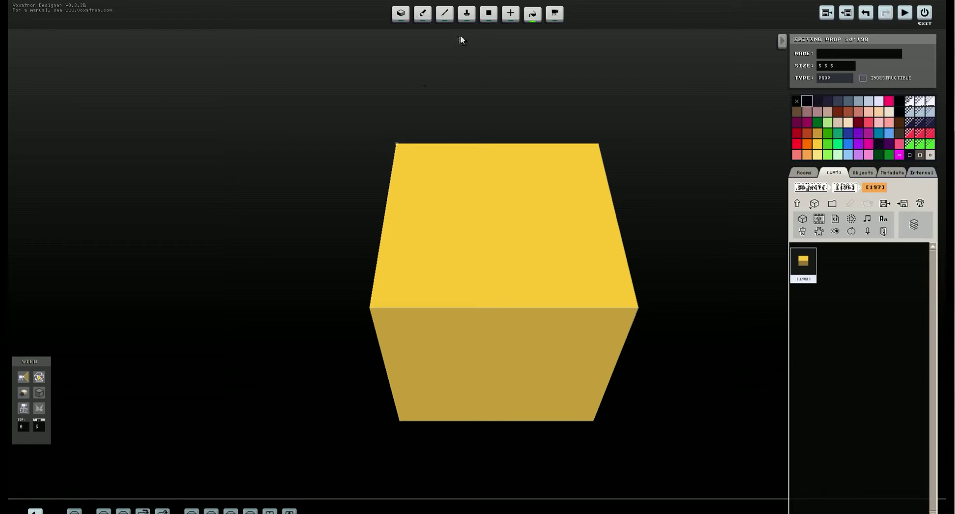
Paint two dark single-voxel eyes at the outer edges of the cube's front face.
left_click(489, 14)
left_click(597, 350)
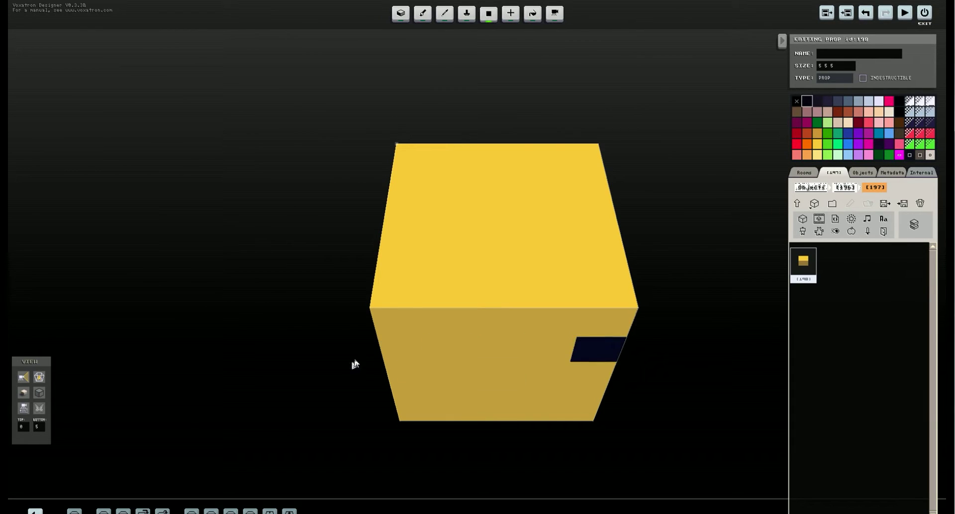
left_click(400, 350)
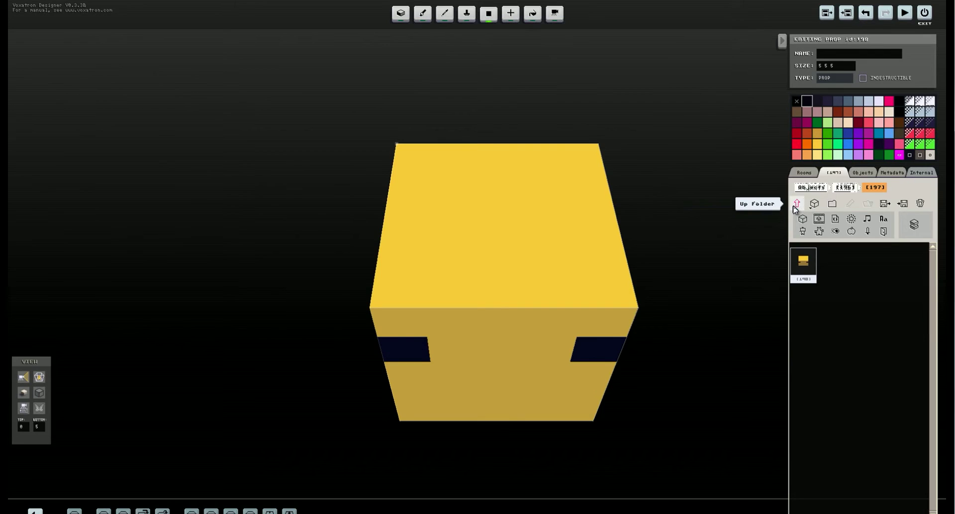
Go back up to the new monster's properties and set its movement control to Wander.
left_click(796, 205)
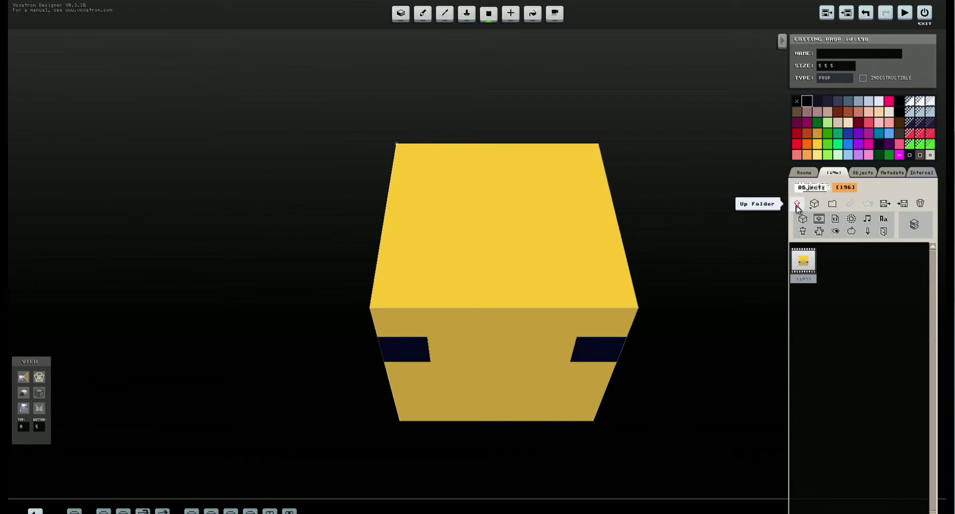
left_click(796, 205)
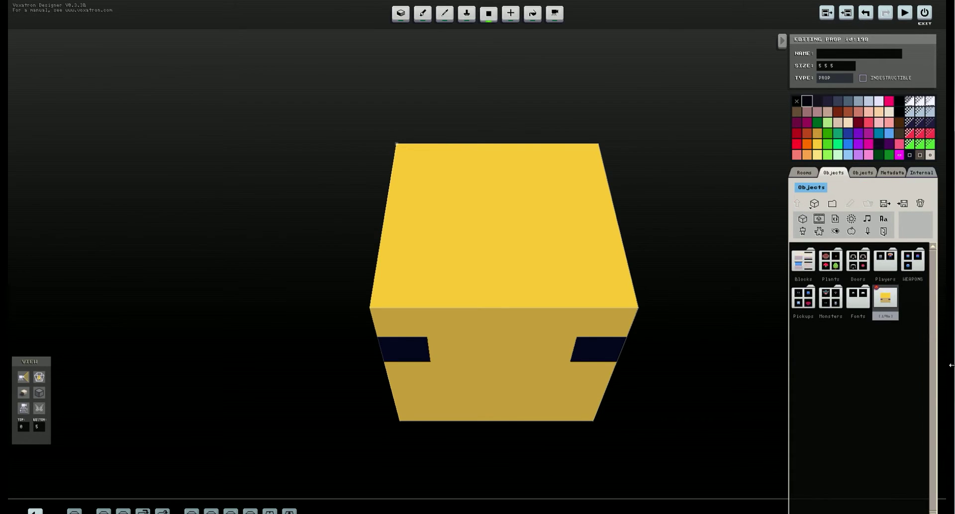
left_click(887, 305)
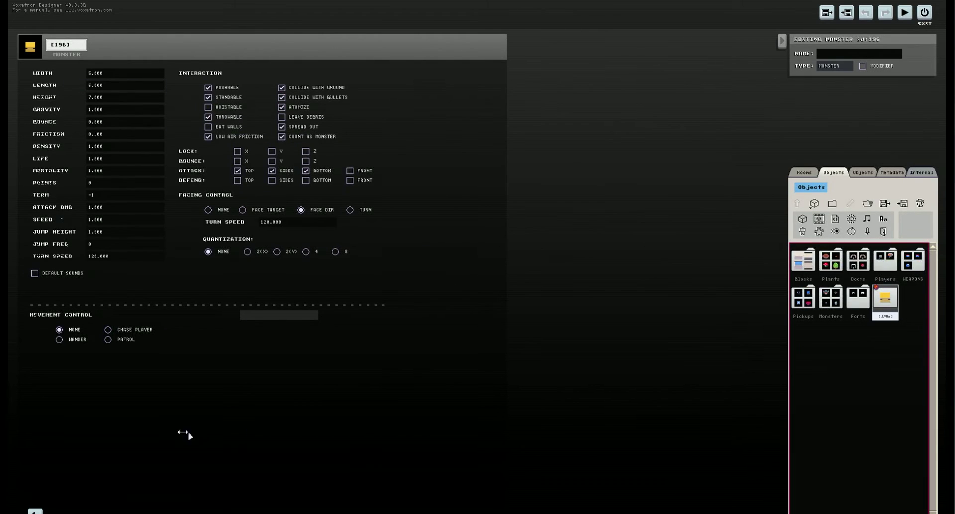
left_click(59, 339)
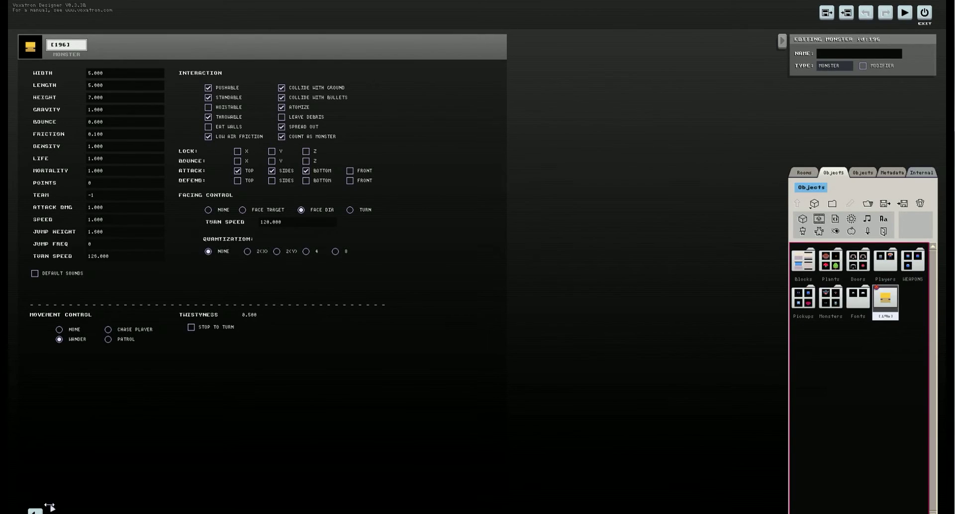
Place the yellow monster in the room at about 25, 46, 62 and set its number of copies to 5.
left_click(34, 510)
left_click(384, 267)
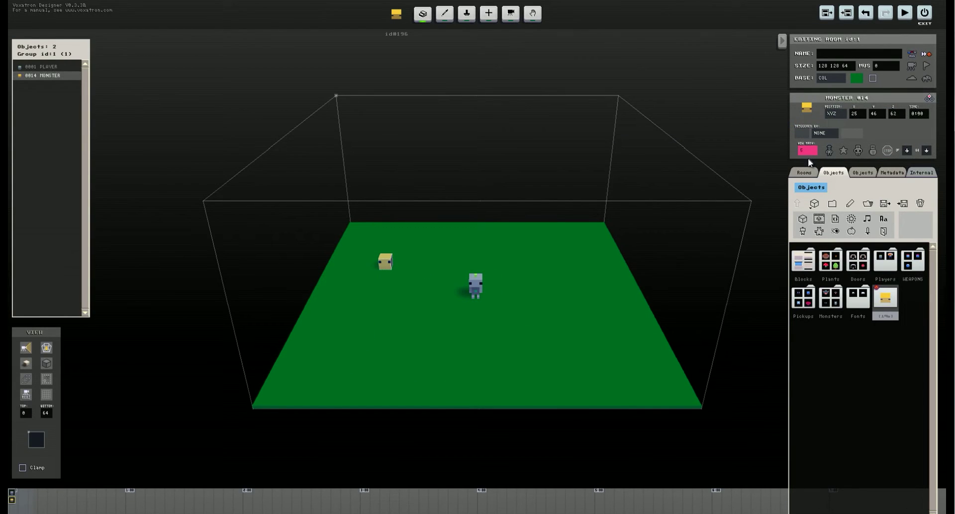
Test-play the room, moving the player around and shooting the wandering monsters, and return to the room editor.
key("ctrl+r")
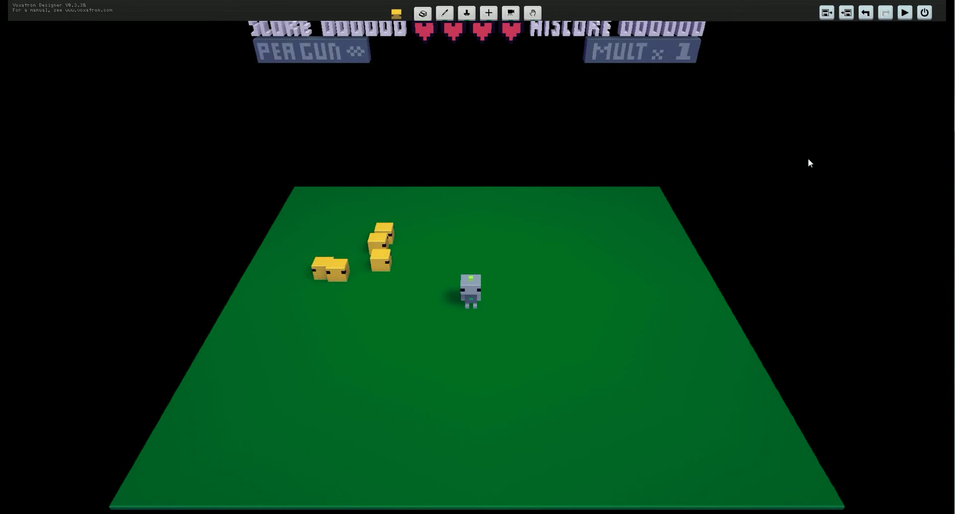
key("Down")
key("Right")
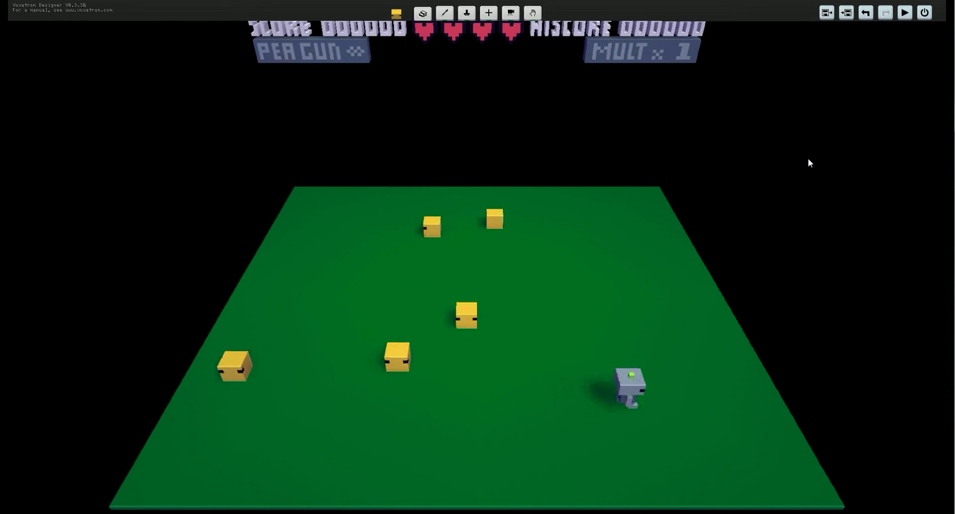
key("Left")
key("x")
key("Up")
key("Up")
key("x")
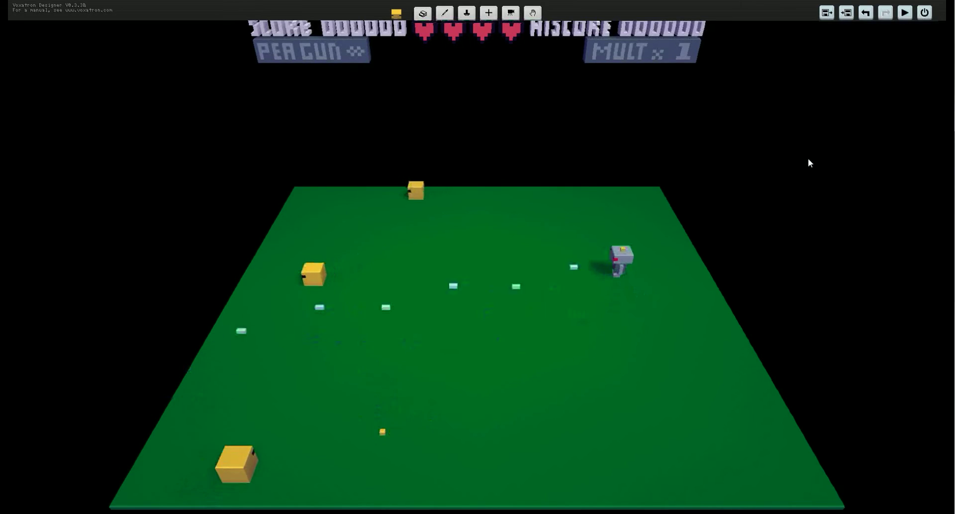
key("x")
key("Down")
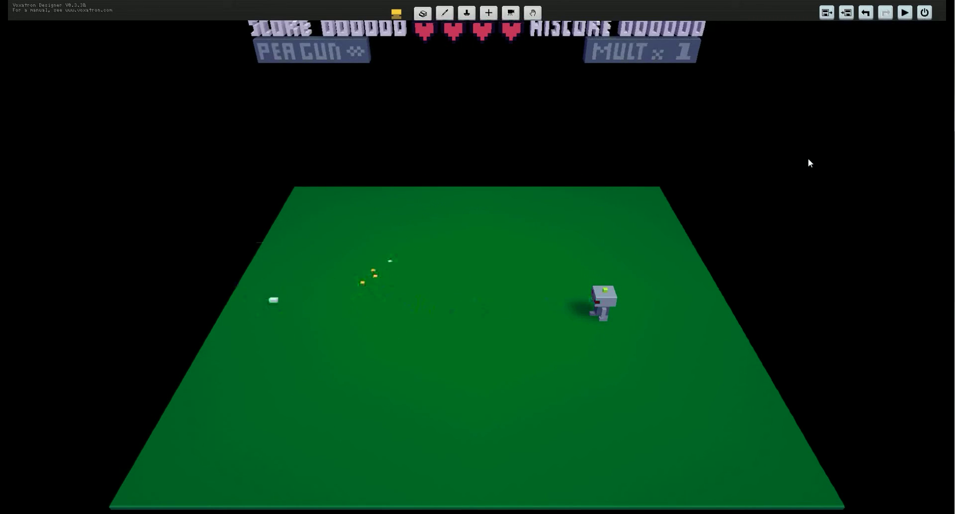
key("Escape")
key("Down")
key("Down")
key("Down")
key("Return")
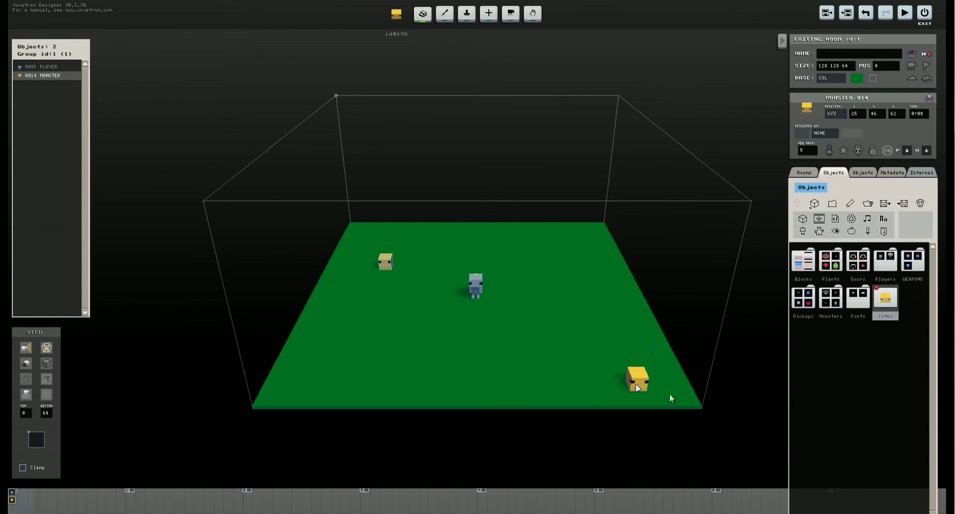
Duplicate the yellow monster into the empty slot beside it in the objects library.
left_click(882, 297)
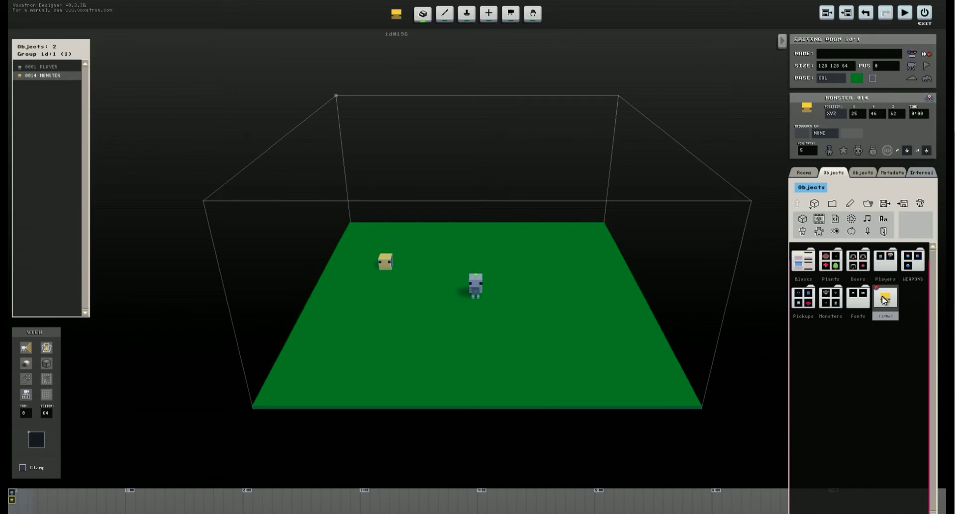
key("ctrl+c")
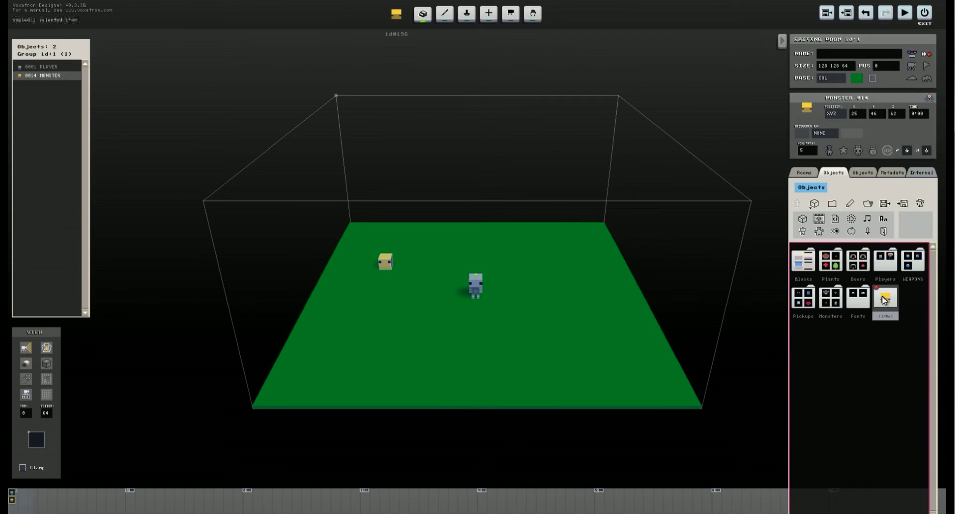
left_click(912, 298)
key("ctrl+v")
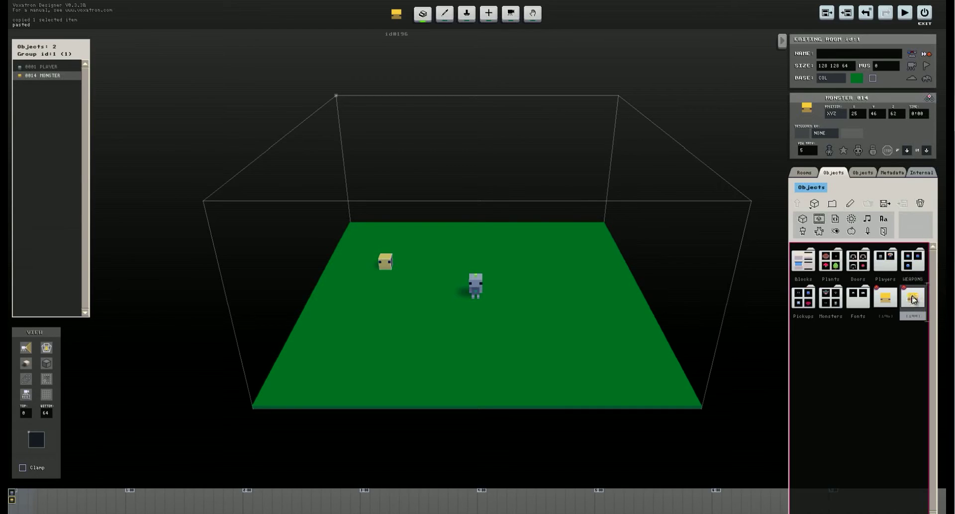
Set the duplicated monster's team to -2.
double_click(913, 299)
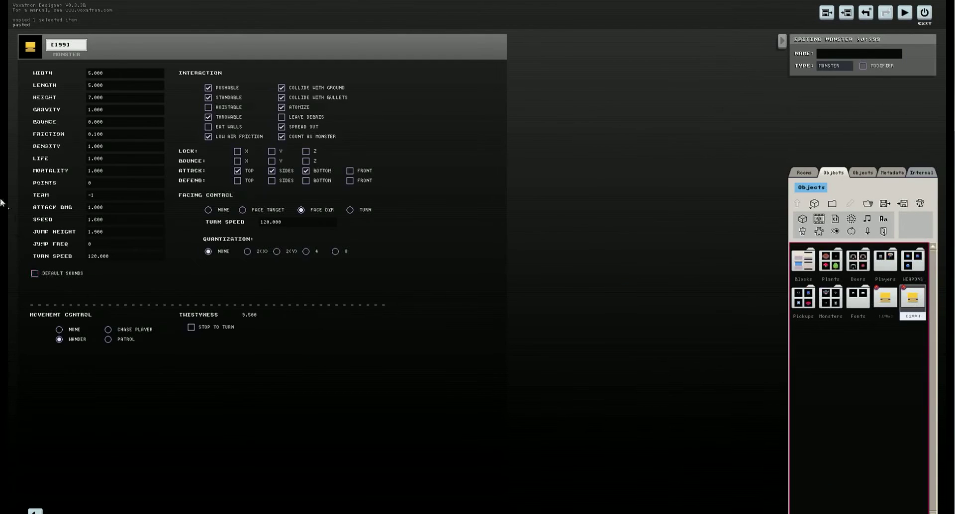
left_click(124, 197)
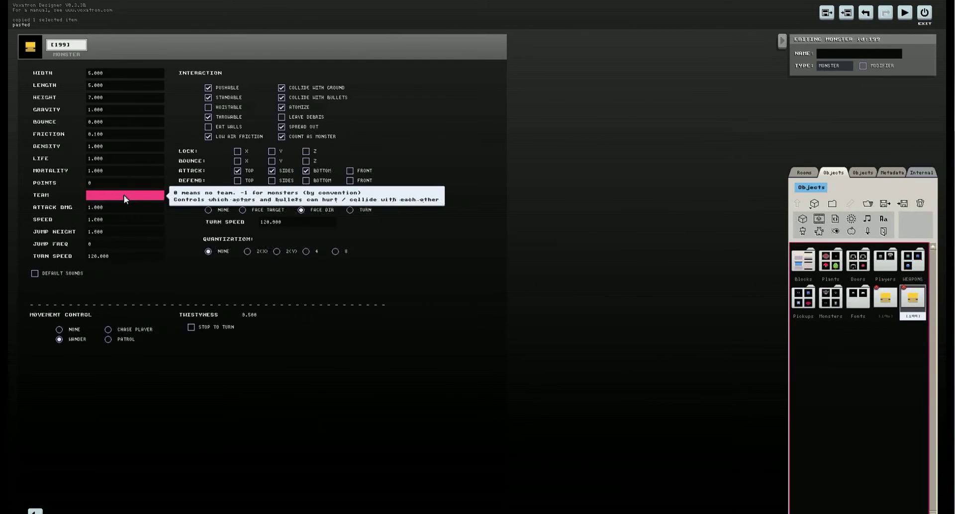
type("-2")
key("Return")
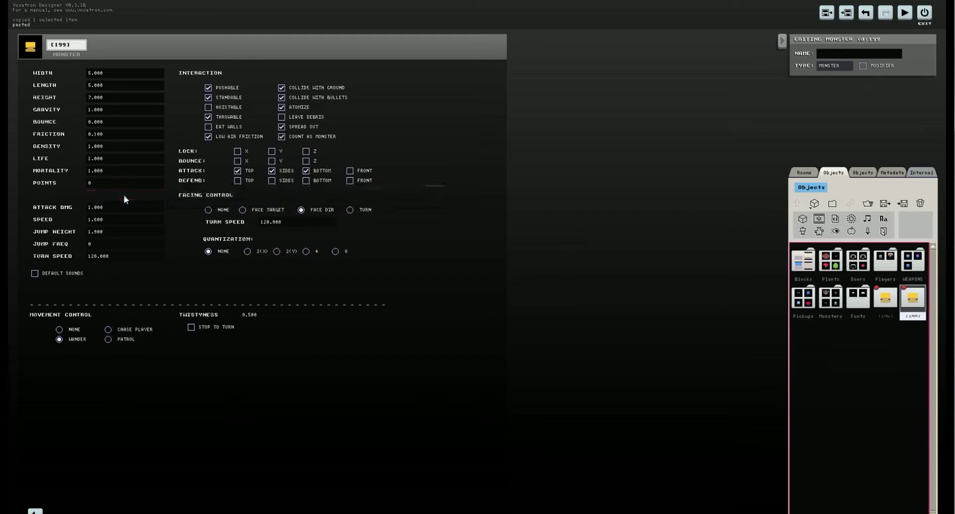
Open the cube prop nested inside the duplicated monster's animation for editing.
double_click(905, 304)
double_click(803, 262)
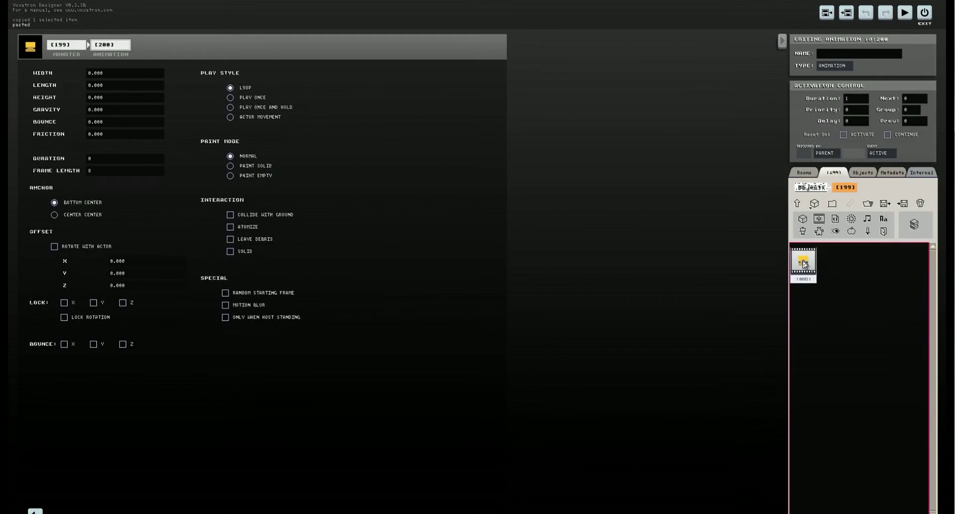
double_click(803, 263)
double_click(802, 260)
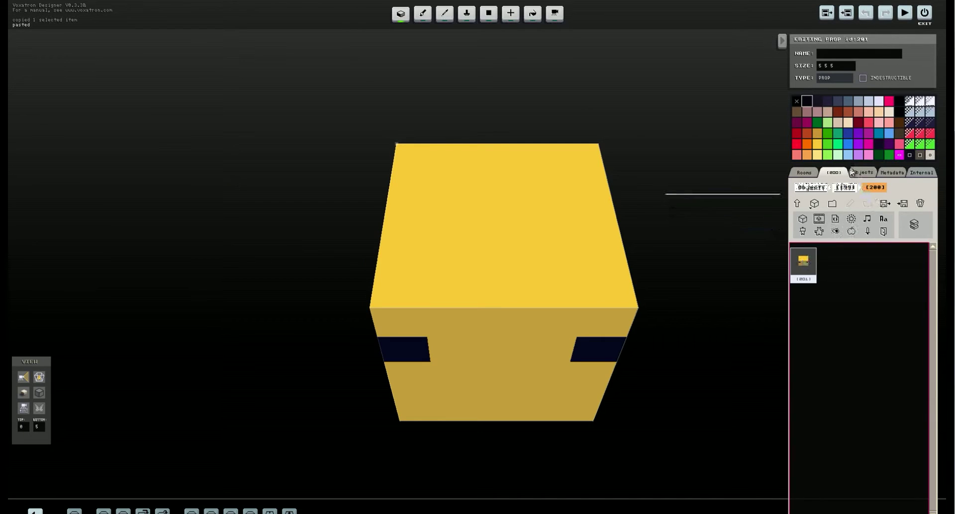
Fill the yellow parts of the duplicated monster's cube prop with blue on every layer, leaving the dark eyes as they are.
left_click(849, 144)
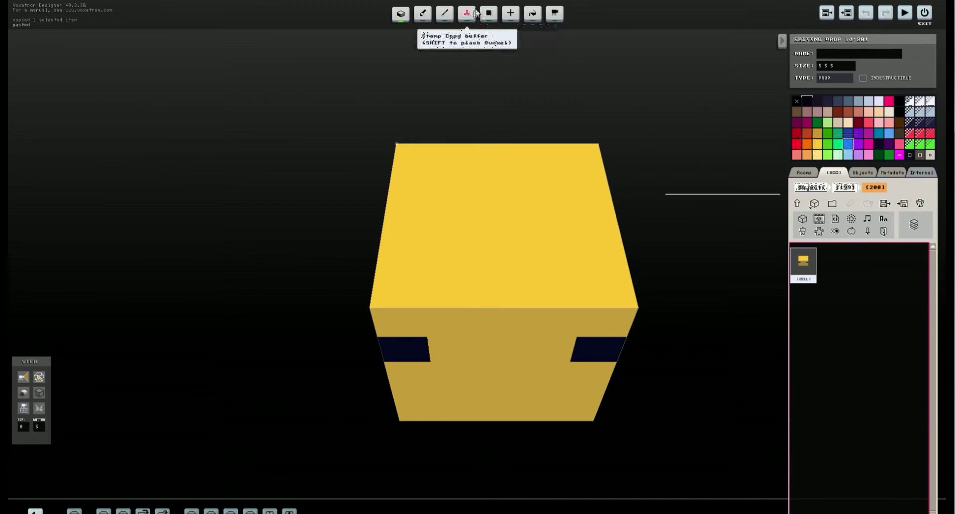
left_click(532, 13)
left_click(534, 168)
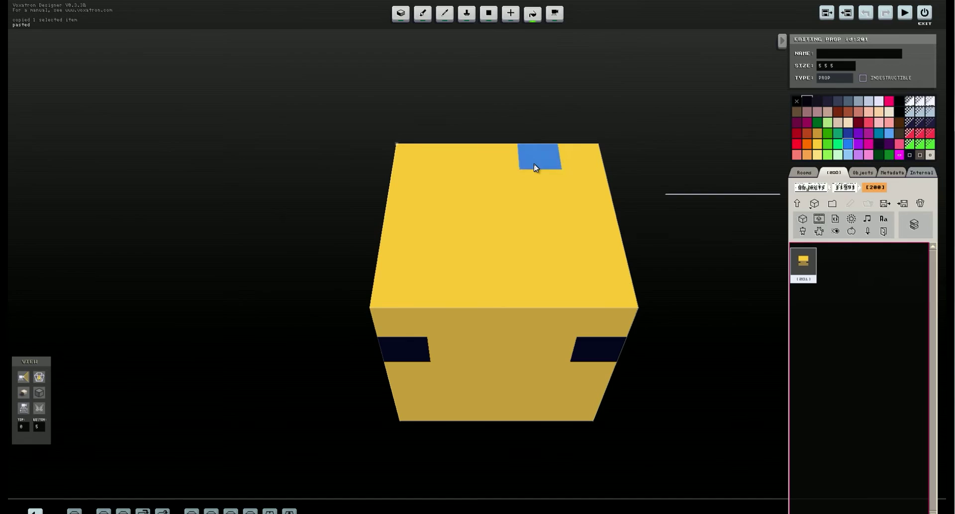
left_click(525, 201)
left_click(516, 349)
left_click(525, 374)
left_click(524, 393)
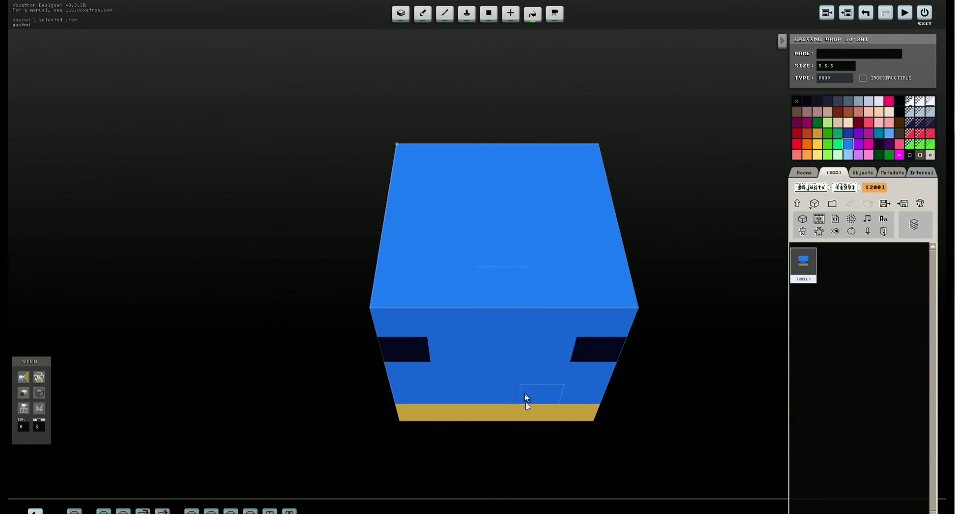
left_click(529, 404)
Return to the room and place the blue monster at about 108, 46, 62 with 5 copies.
left_click(796, 204)
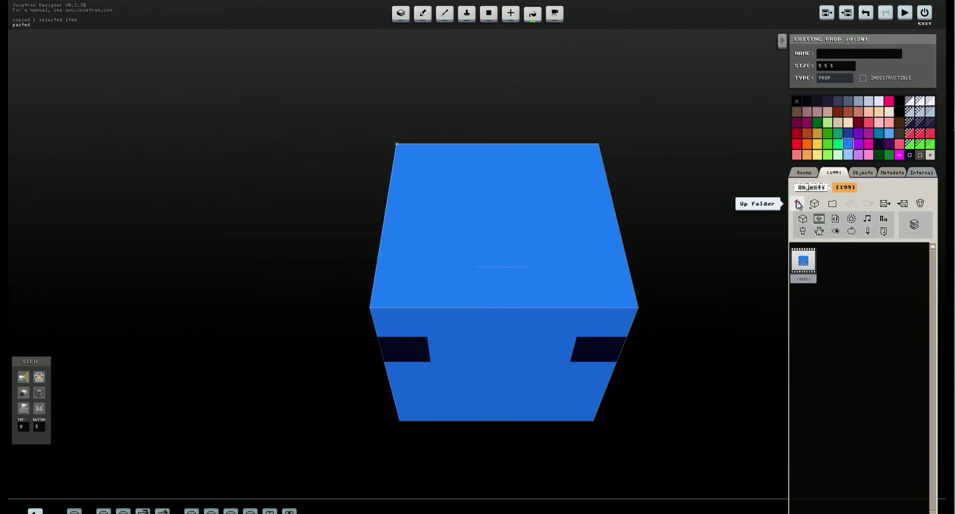
left_click(909, 320)
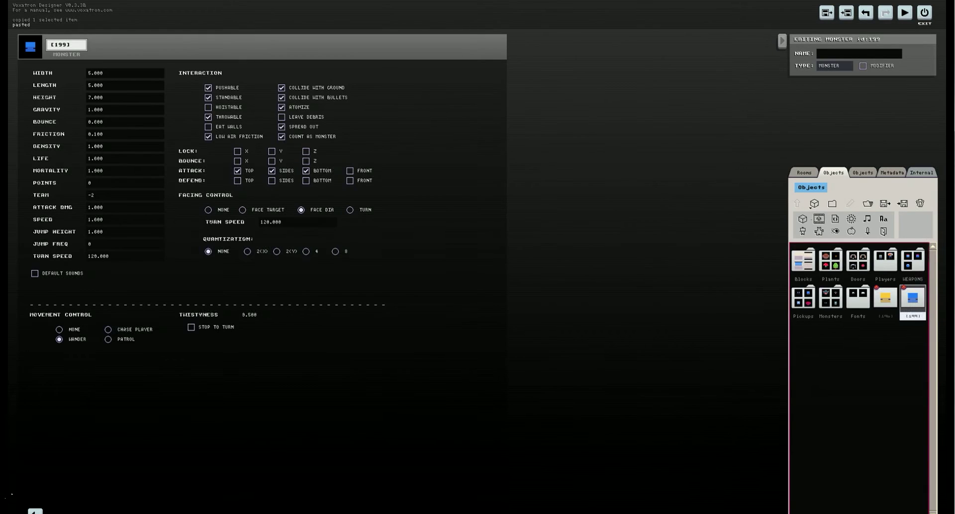
left_click(35, 511)
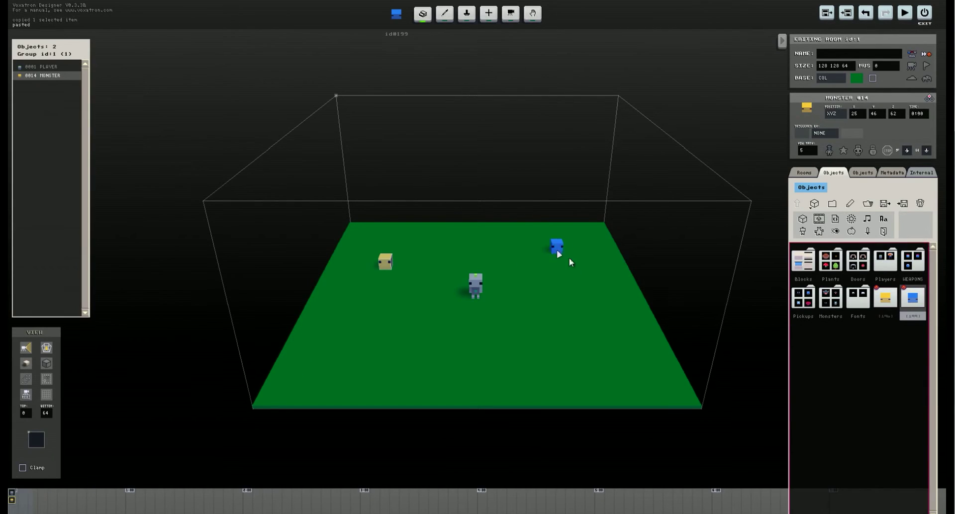
left_click(585, 279)
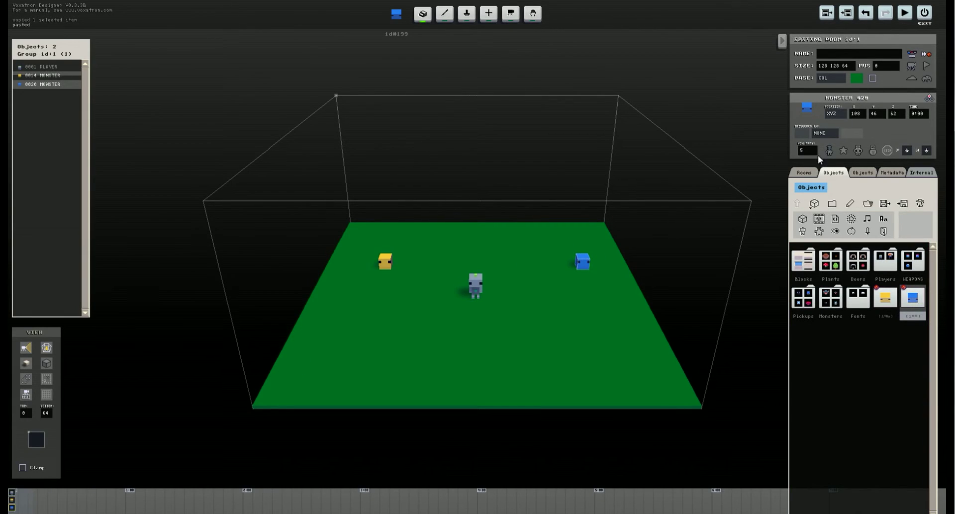
Test-play the room with both the yellow and blue monsters wandering, and return to the room editor.
key("Tab")
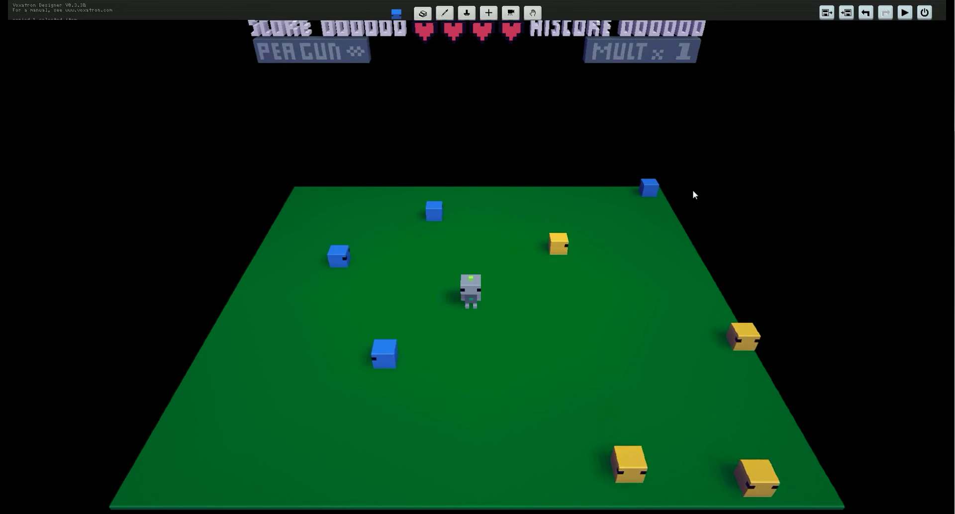
key("Escape")
key("Down")
key("Return")
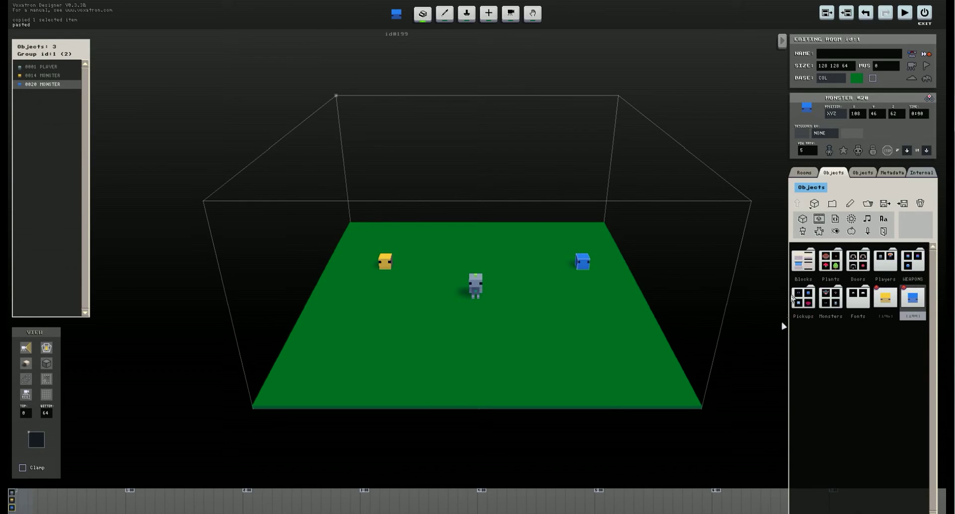
Copy the emitter from the Twirly weapon of the DJ BEEP player object.
left_click(891, 265)
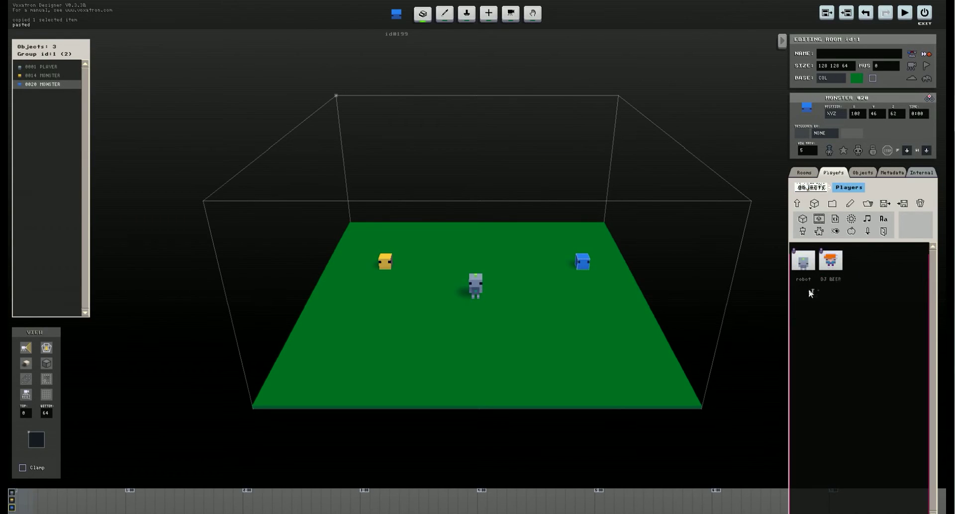
left_click(831, 264)
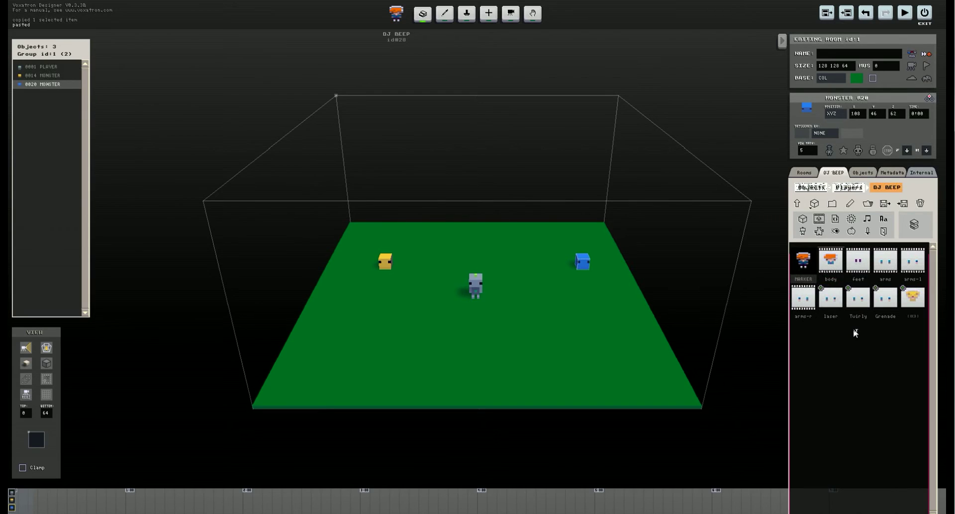
left_click(858, 299)
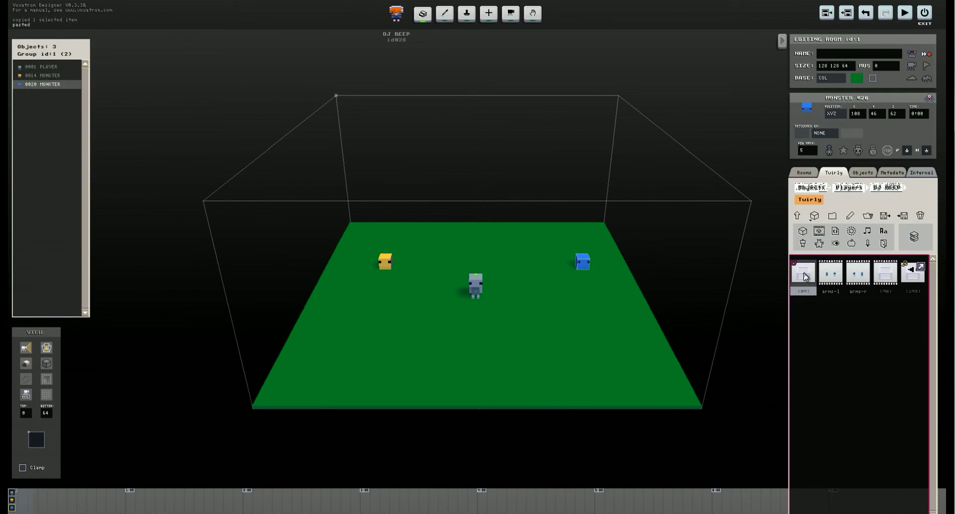
key("ctrl+c")
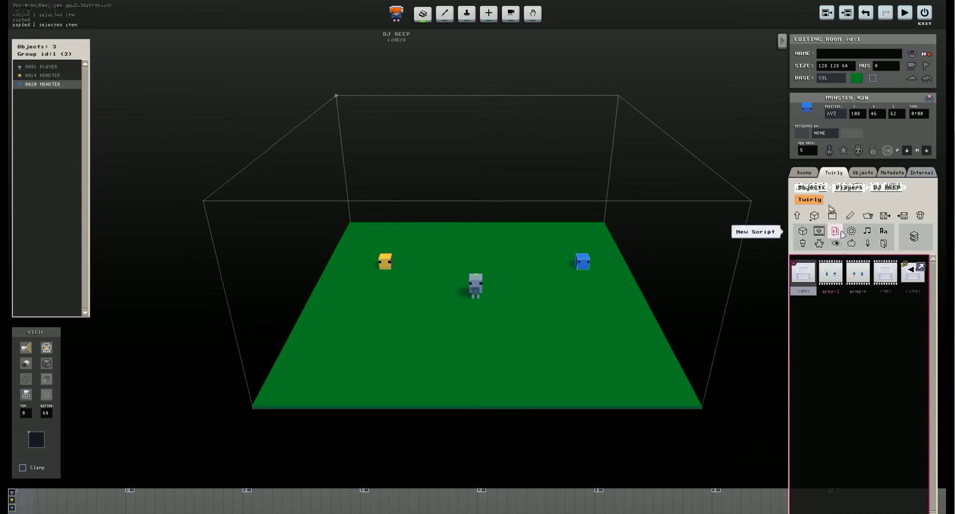
Paste the copied Twirly emitter inside the yellow monster, beside its animation.
left_click(798, 215)
left_click(800, 204)
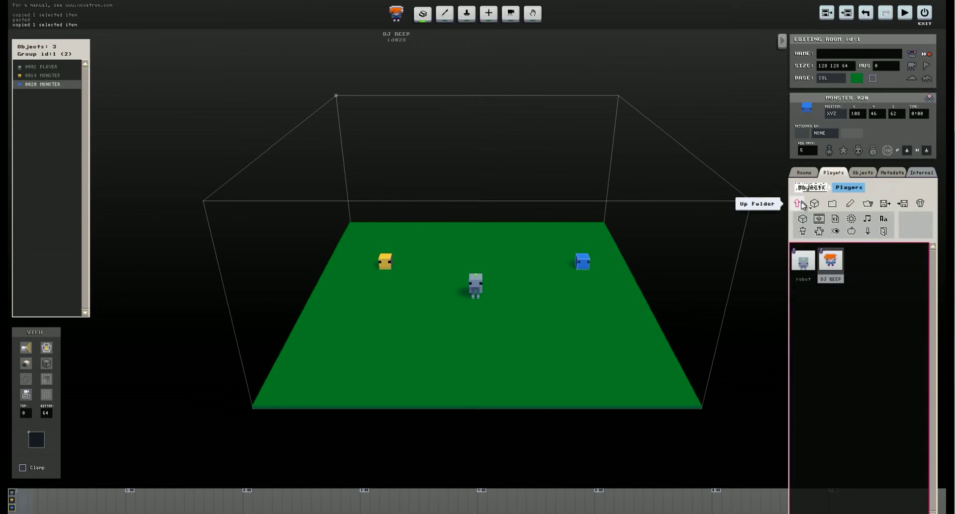
left_click(801, 204)
left_click(885, 299)
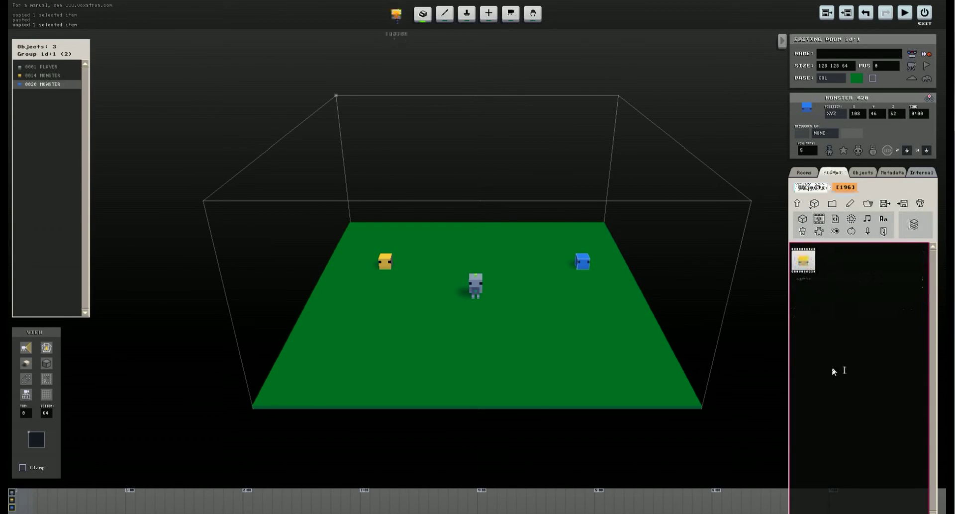
key("ctrl+v")
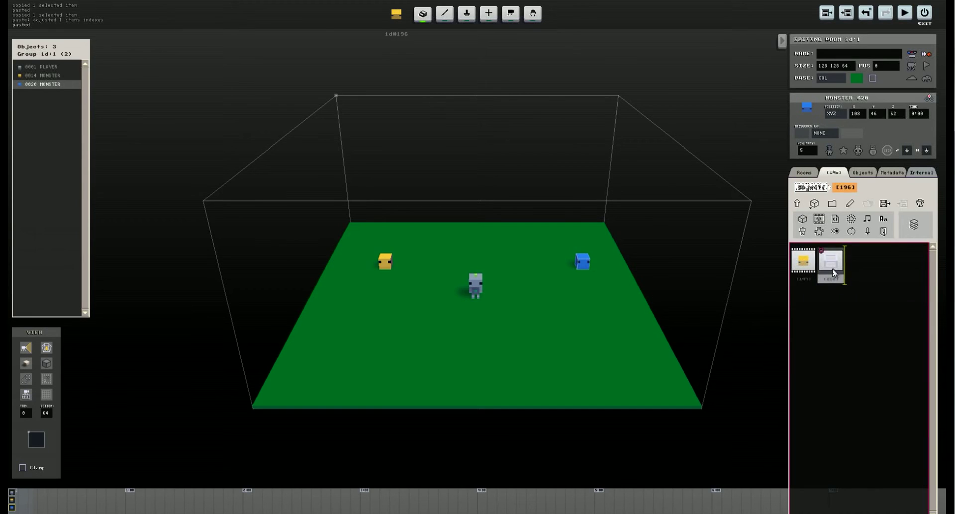
Copy the emitter from the laser weapon of the DJ BEEP player, browsing the second objects view.
left_click(864, 176)
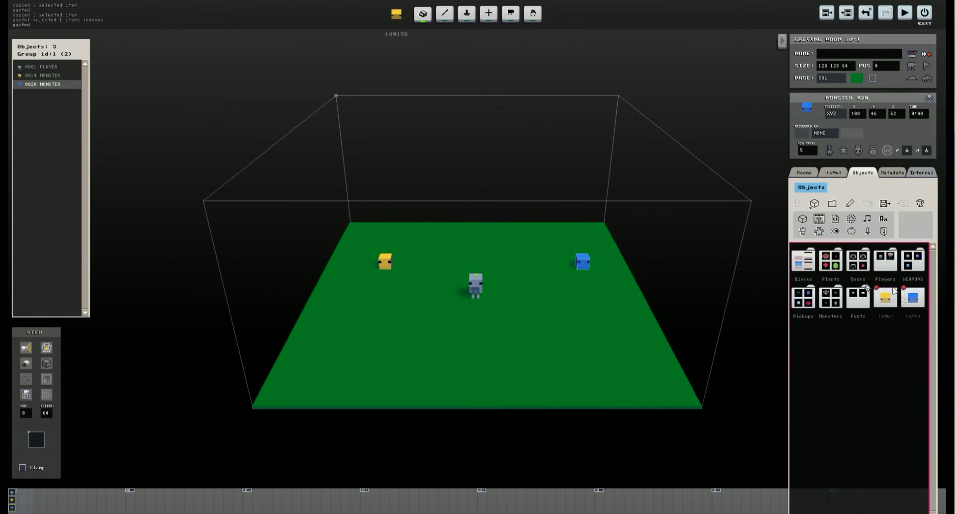
double_click(885, 261)
double_click(830, 260)
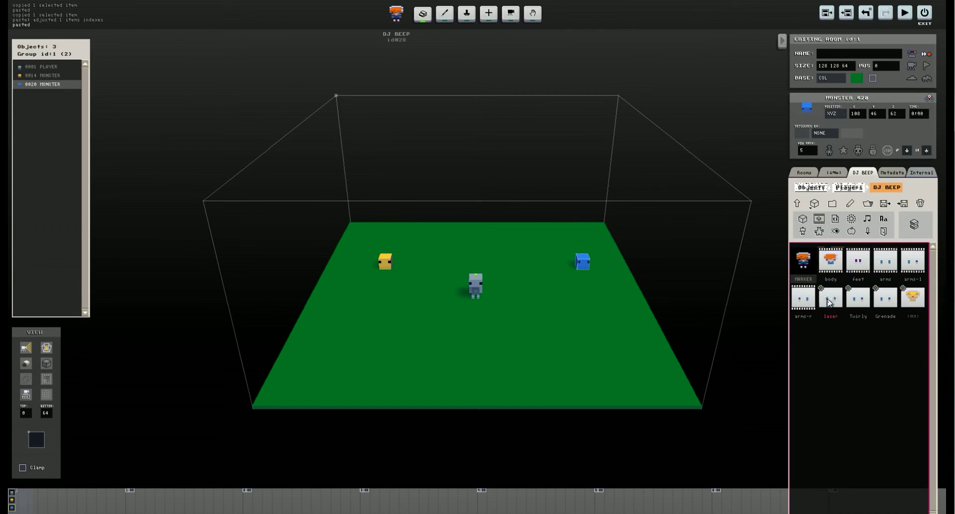
left_click(829, 302)
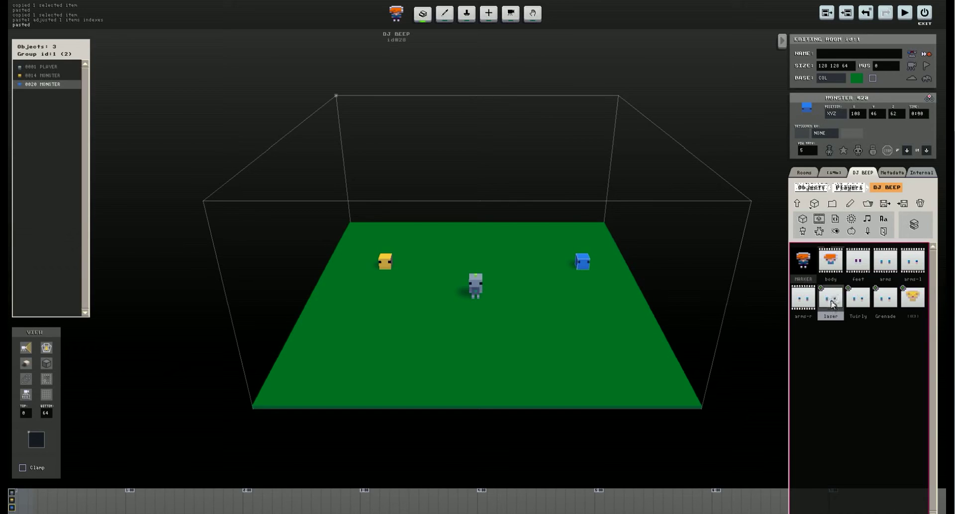
double_click(829, 302)
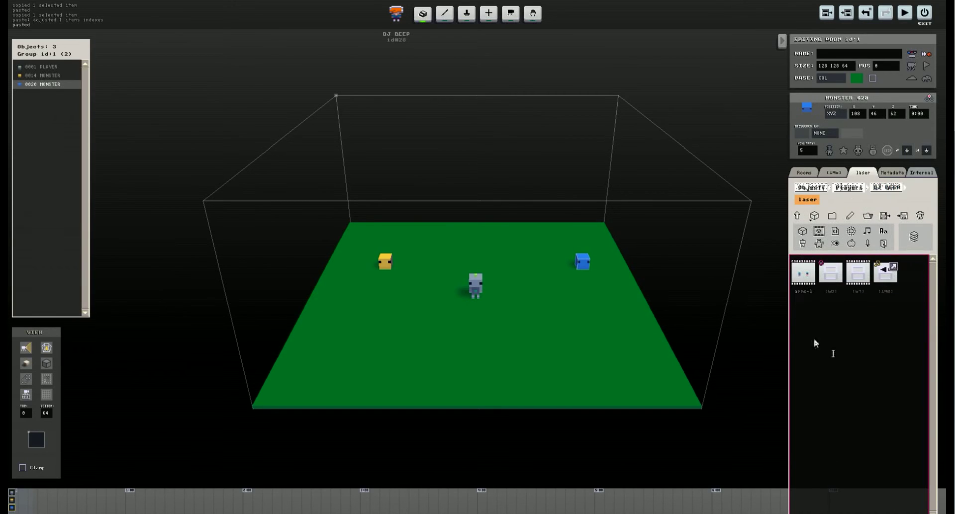
left_click(835, 279)
key("ctrl+c")
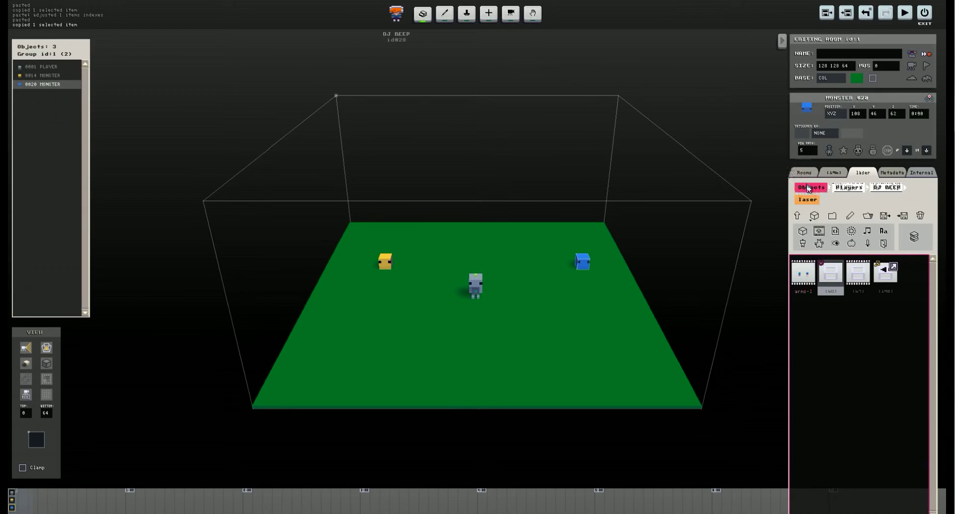
Paste the copied laser emitter inside the blue monster, beside its animation.
left_click(834, 172)
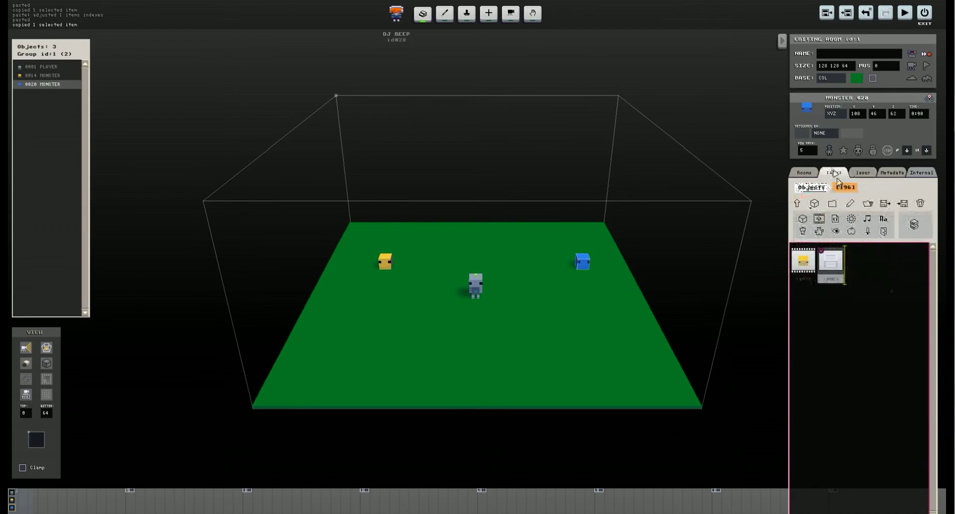
left_click(796, 203)
left_click(908, 299)
double_click(908, 299)
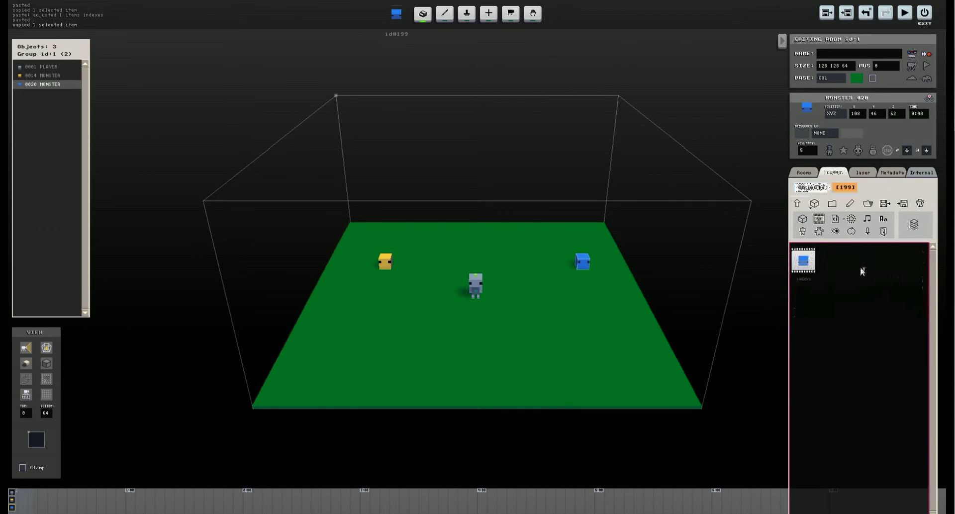
key("ctrl+v")
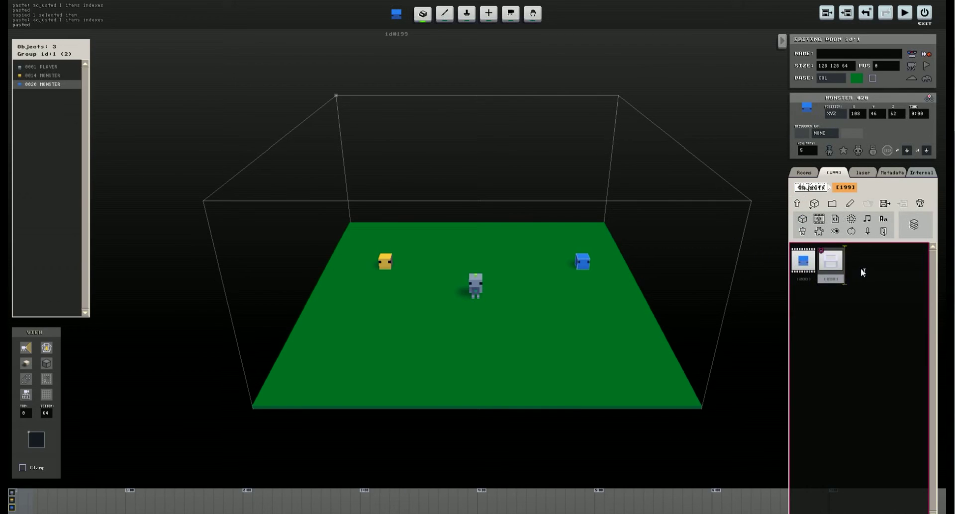
Test-play the room, moving the player around among the two teams of shooting monsters, and return to the room editor.
key("ctrl+r")
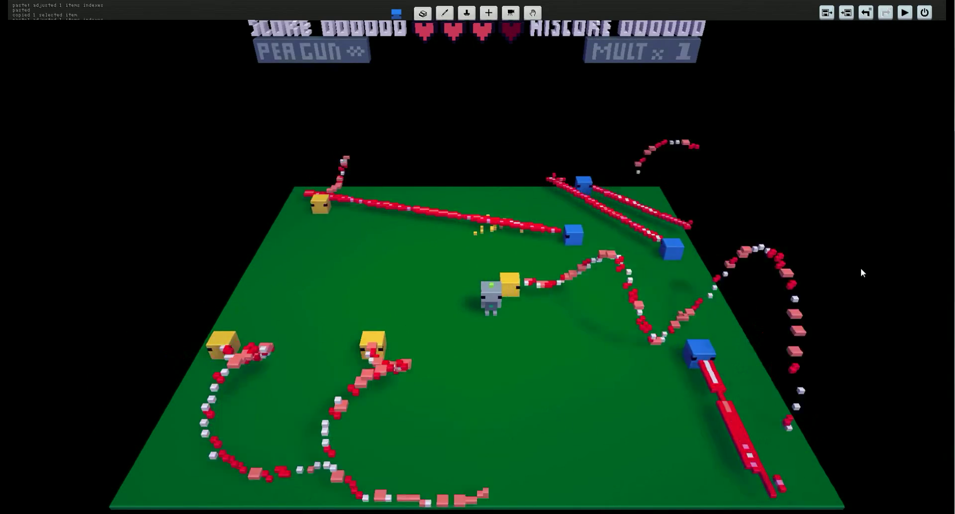
key("Down")
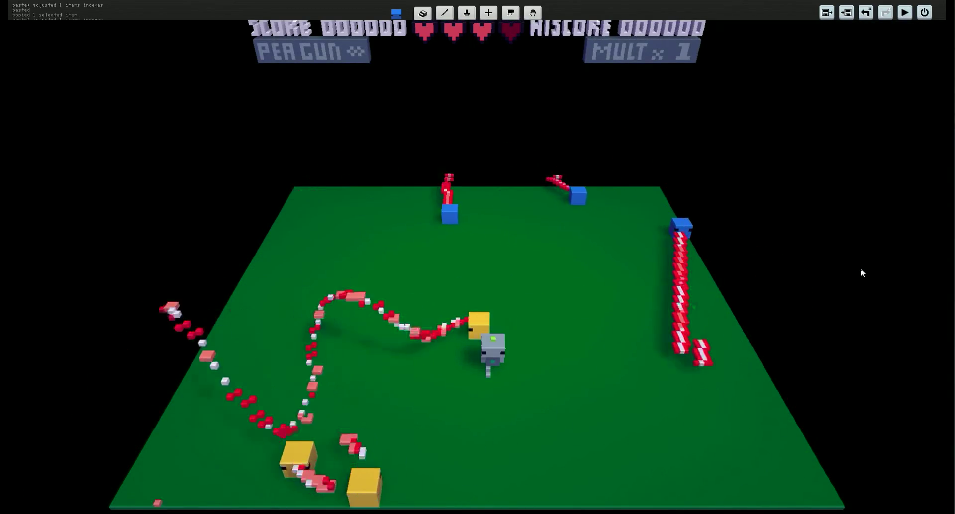
key("Up")
key("Right")
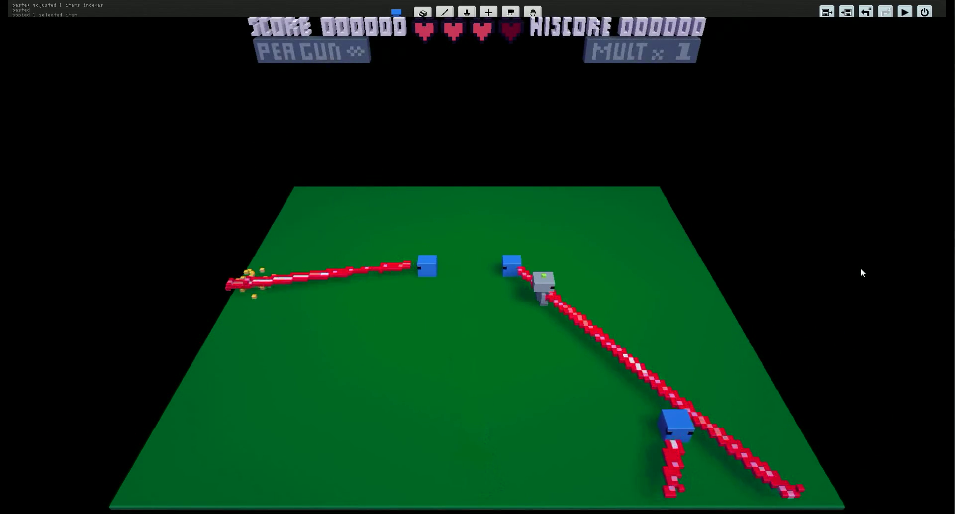
key("Down")
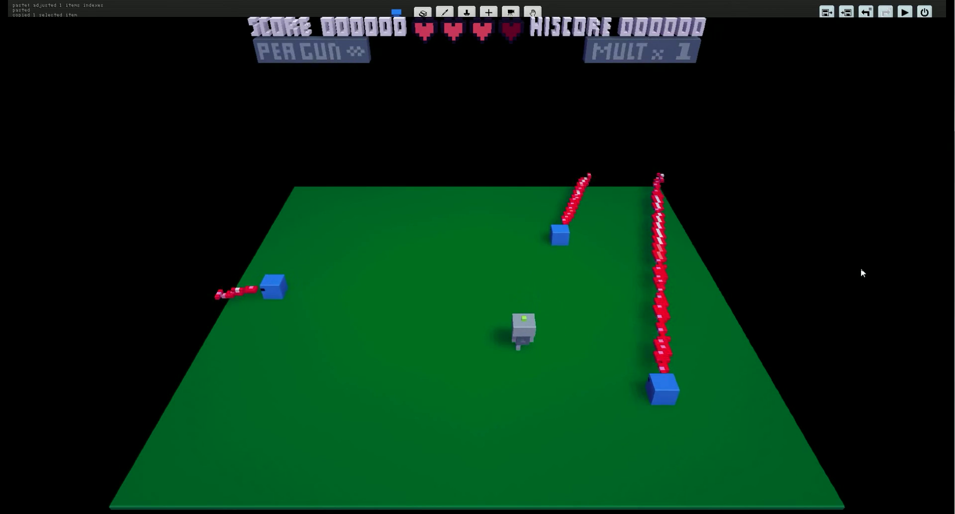
key("Escape")
key("Down")
key("Down")
key("Down")
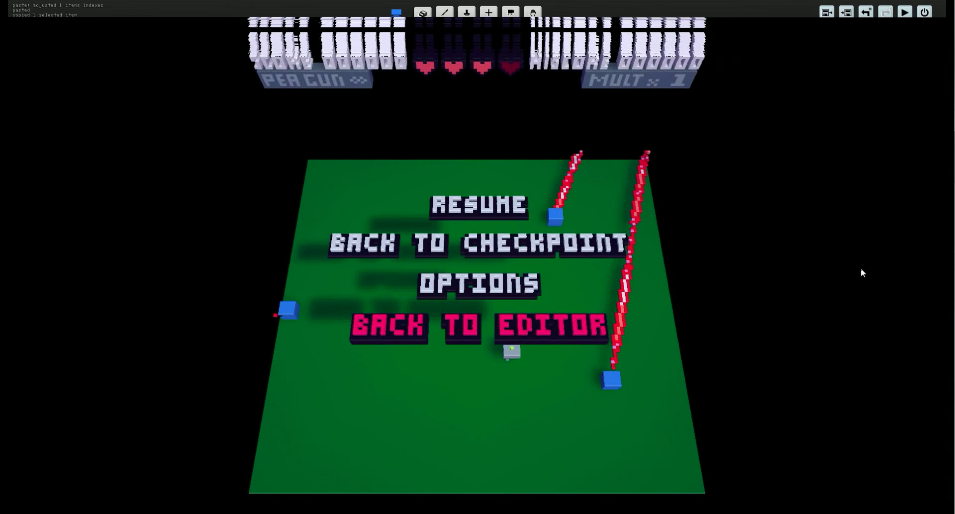
key("Return")
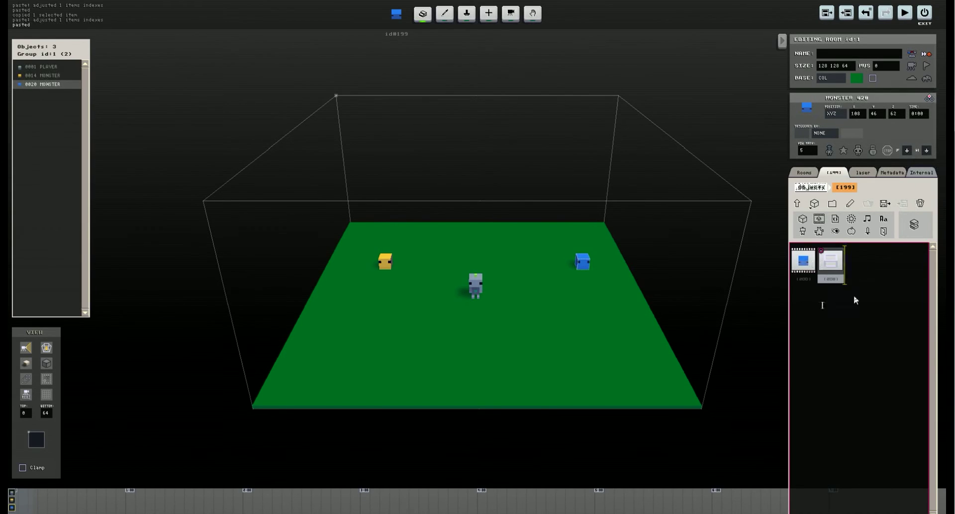
Make the blue monster's emitter trigger on the World Periodic event and set its duration to 120 ticks.
left_click(835, 263)
double_click(835, 263)
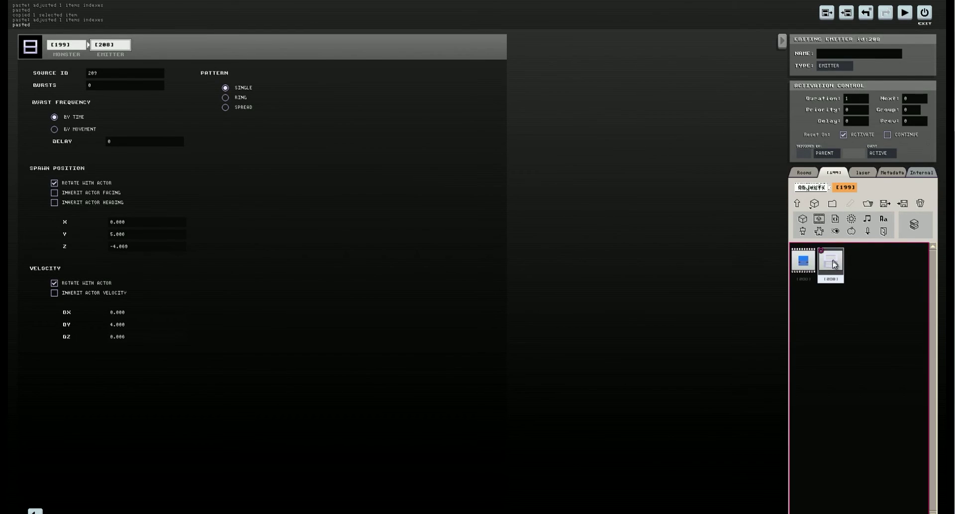
left_click(830, 154)
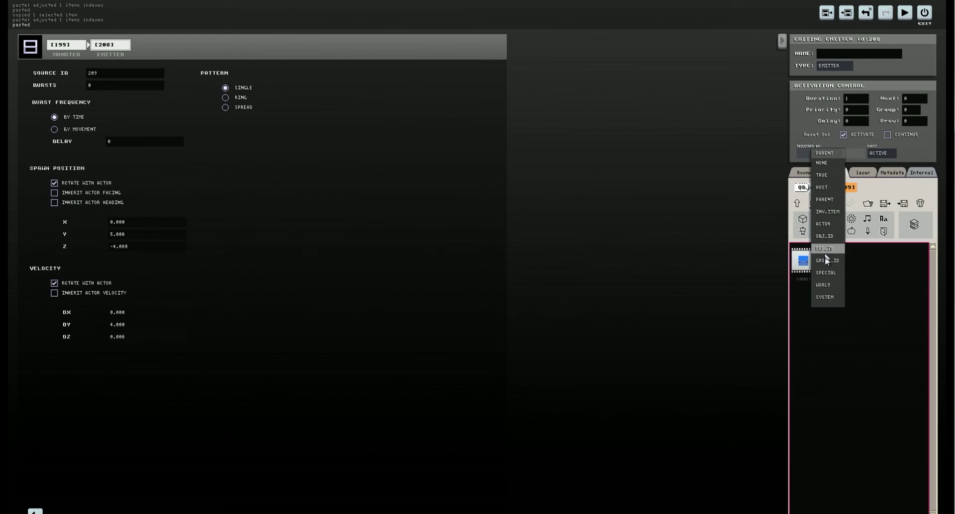
left_click(826, 288)
left_click(872, 152)
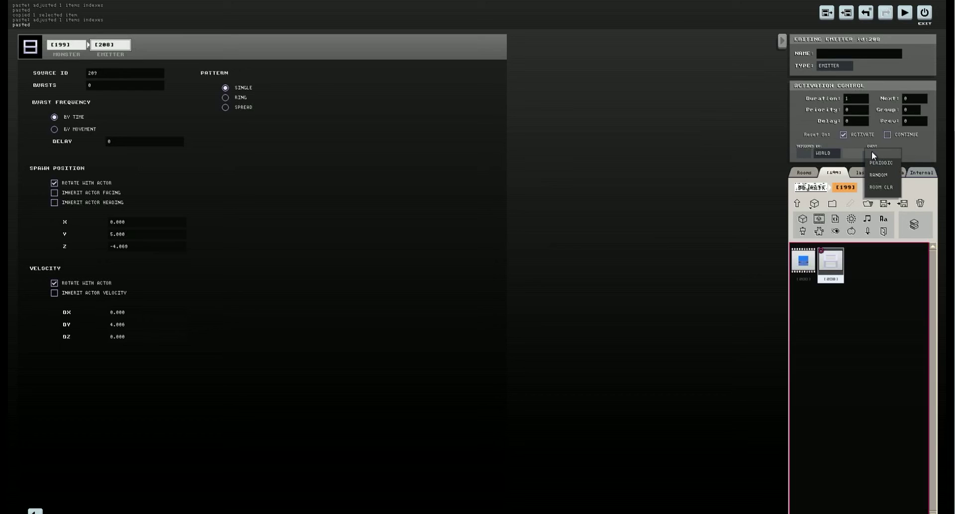
left_click(885, 164)
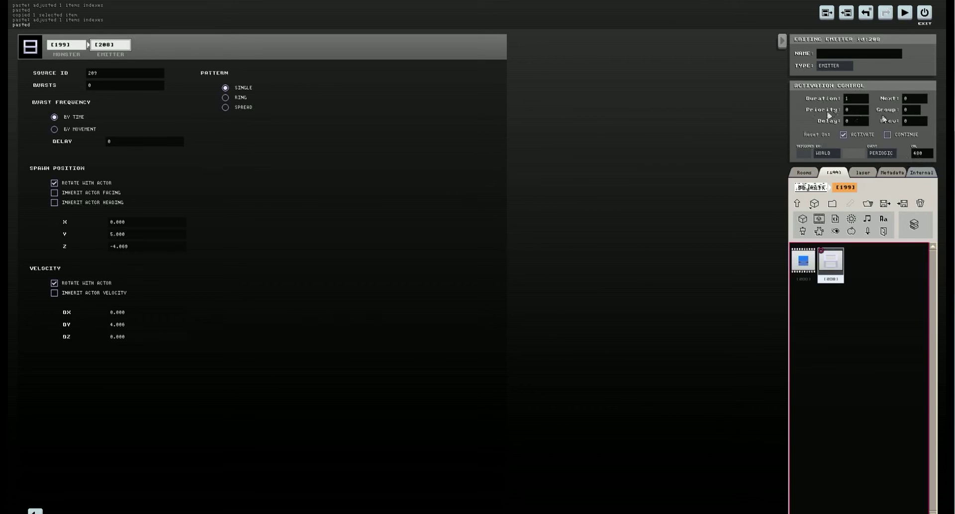
left_click(856, 100)
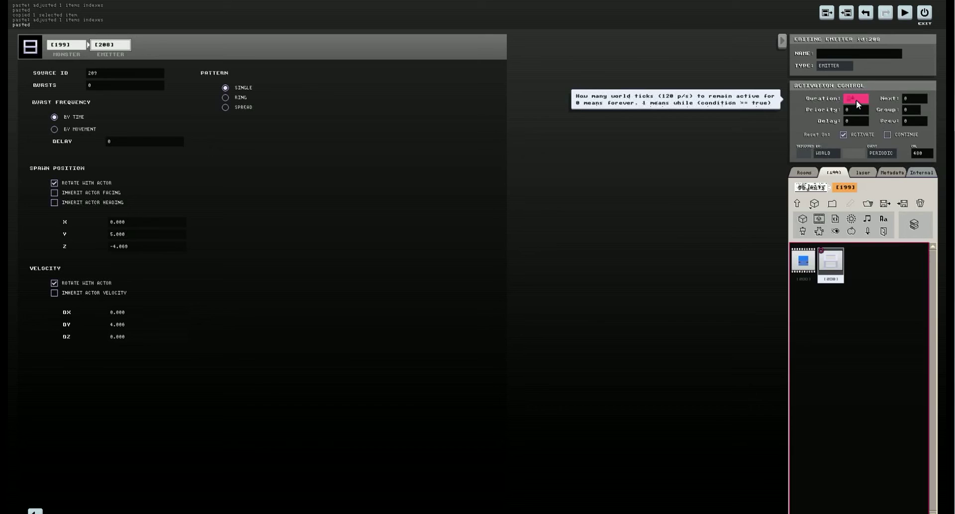
type("120")
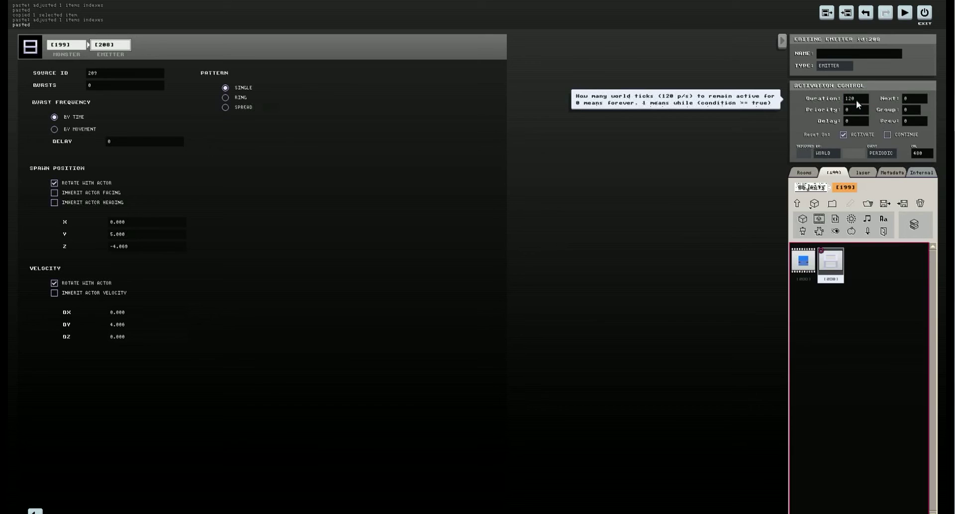
Set the yellow monster's emitter to the World Periodic trigger with a duration of 120, resetting on activate.
left_click(797, 205)
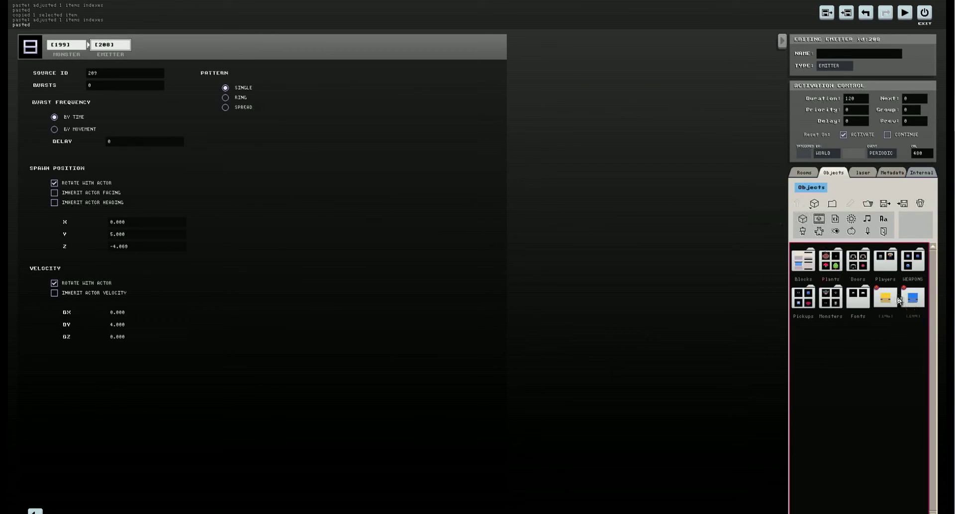
double_click(884, 299)
left_click(839, 263)
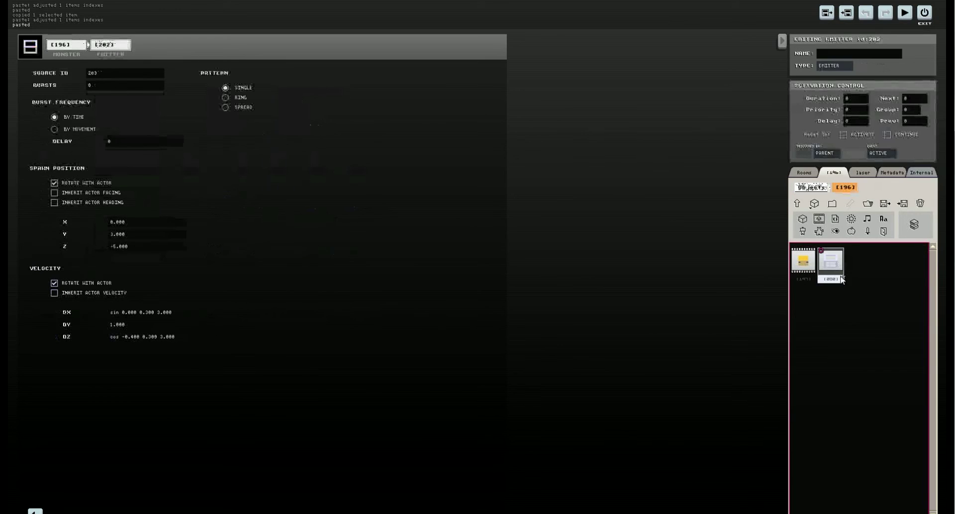
left_click(819, 157)
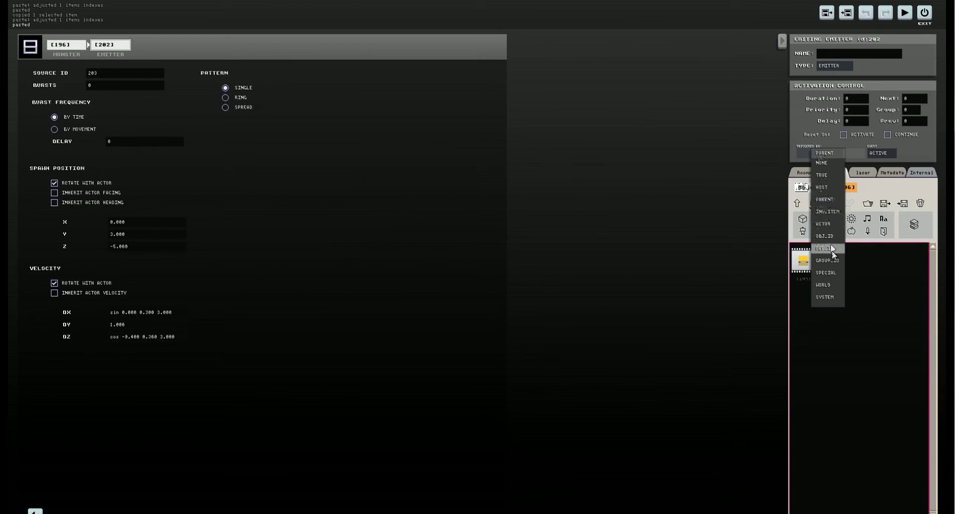
left_click(827, 285)
left_click(876, 151)
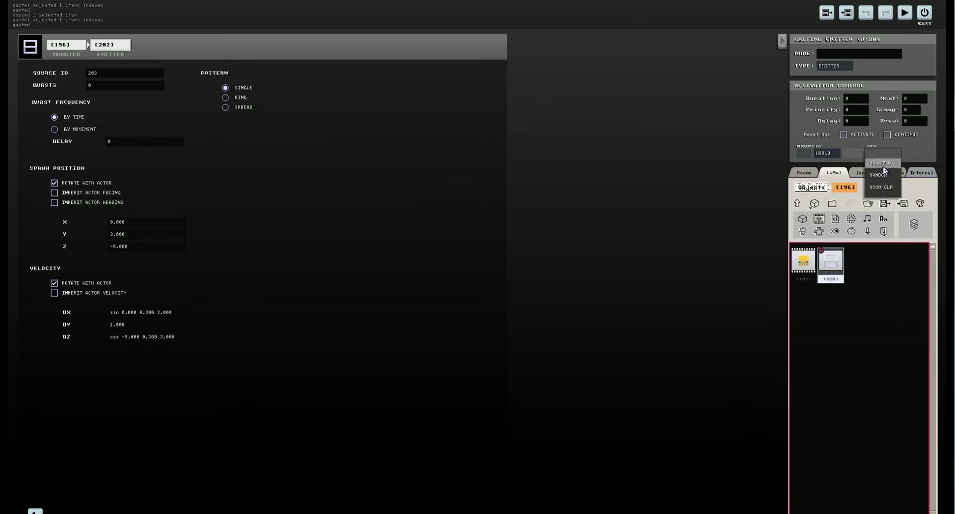
left_click(882, 165)
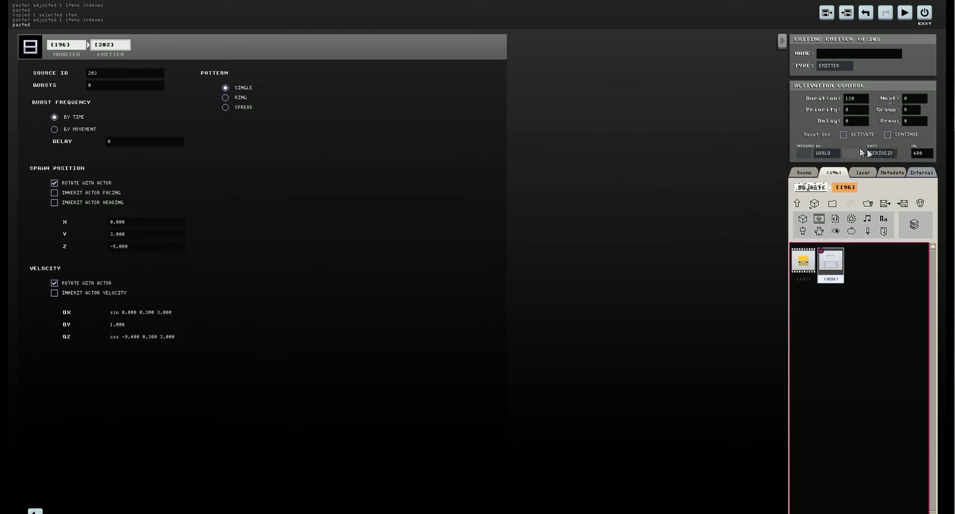
left_click(842, 135)
Reopen the blue monster's emitter to check its activation settings.
left_click(797, 204)
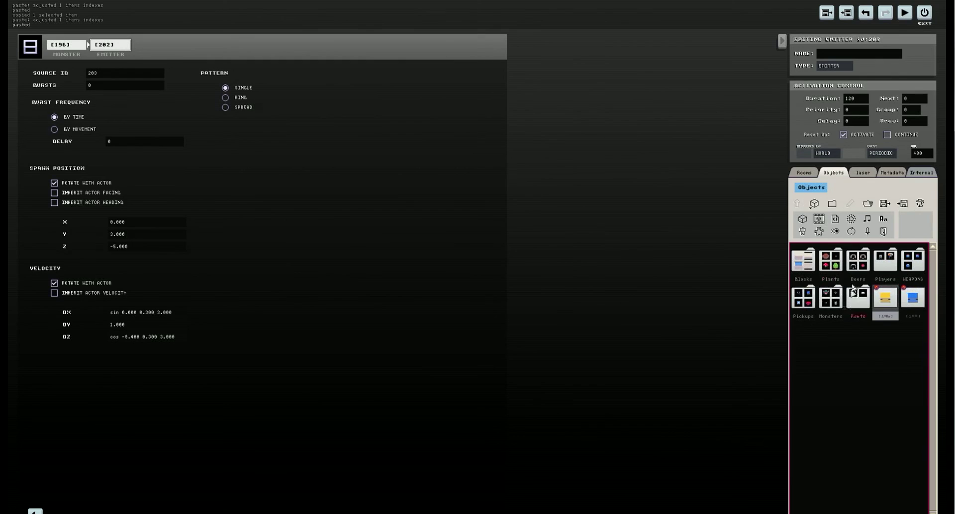
double_click(905, 299)
left_click(831, 264)
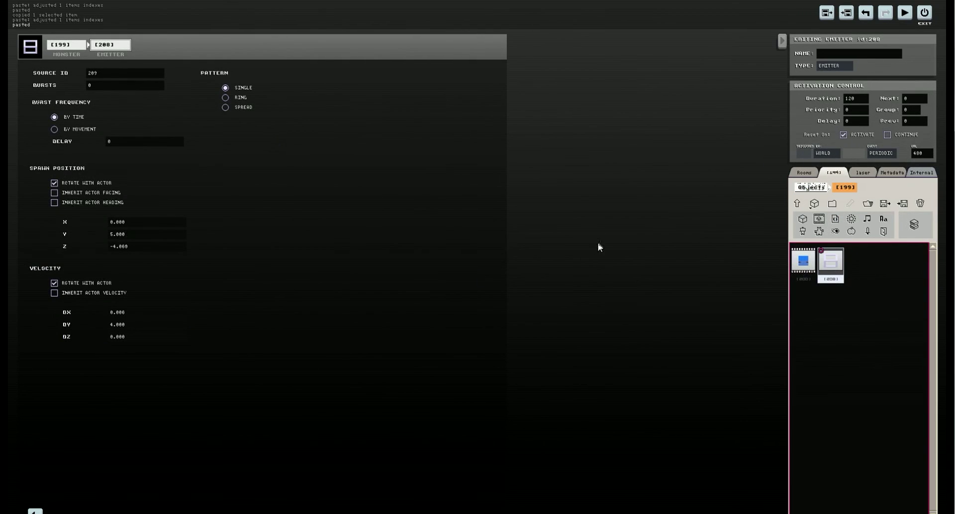
Test-play the room, moving the player around the arena to watch both teams fire in periodic bursts.
key("Tab")
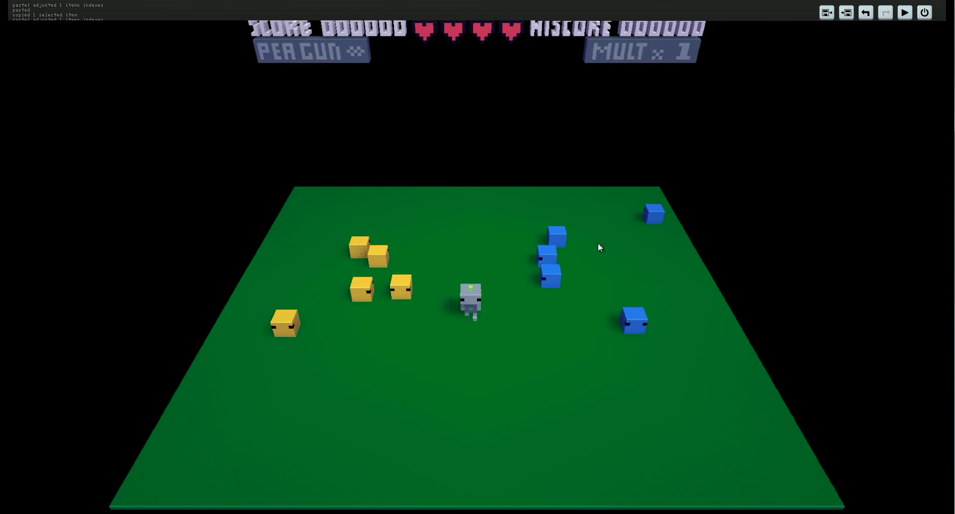
key("s")
key("a")
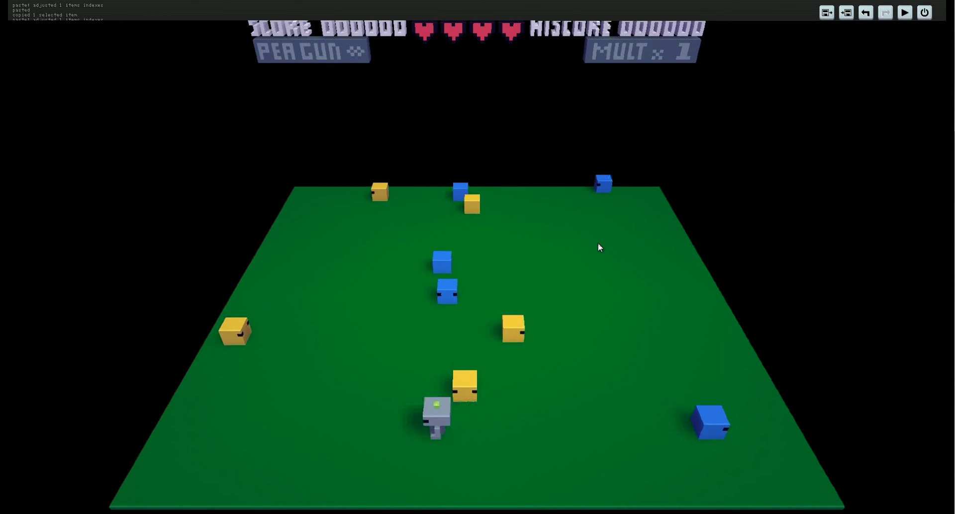
key("w")
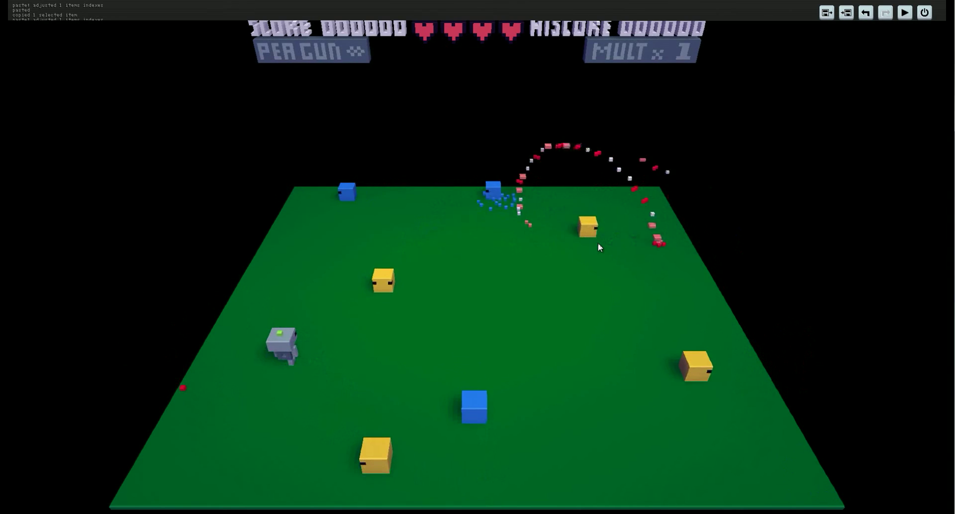
key("d")
key("w")
key("d")
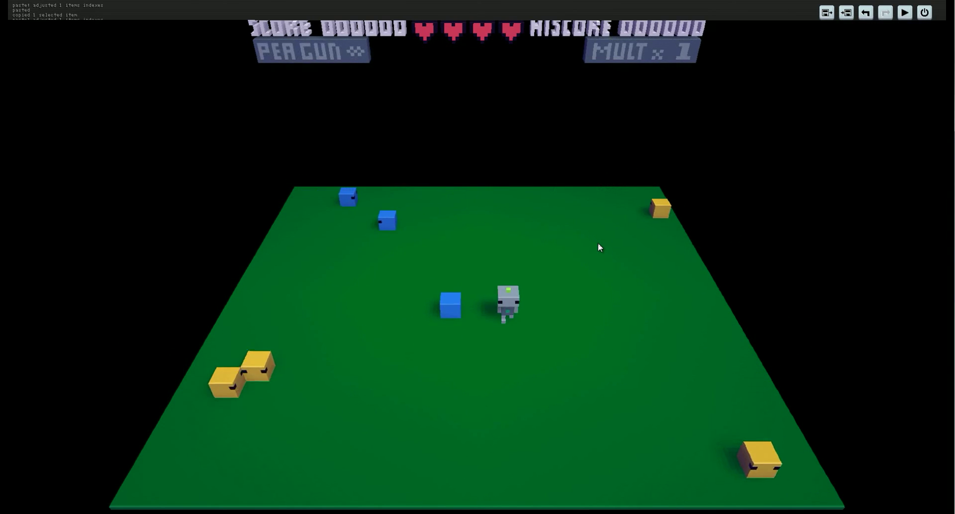
key("s")
key("a")
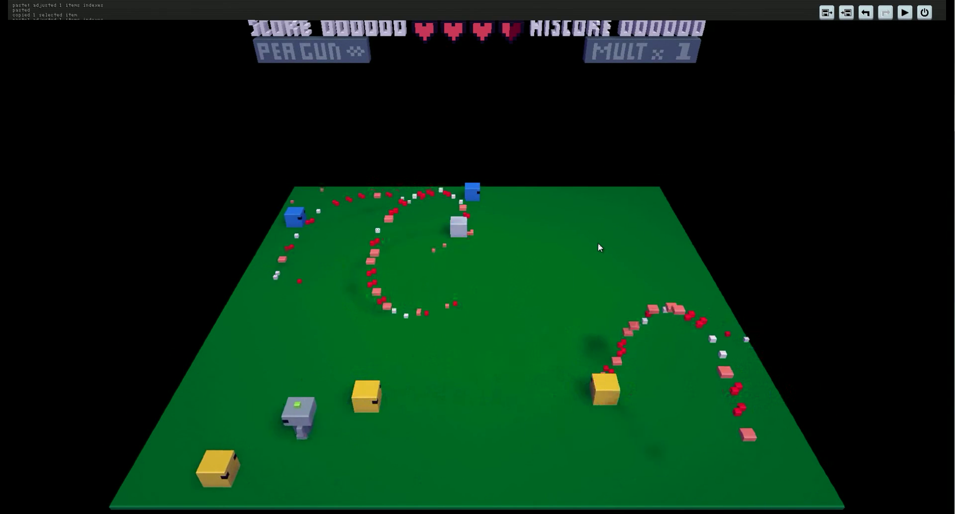
key("w")
key("a")
key("s")
key("d")
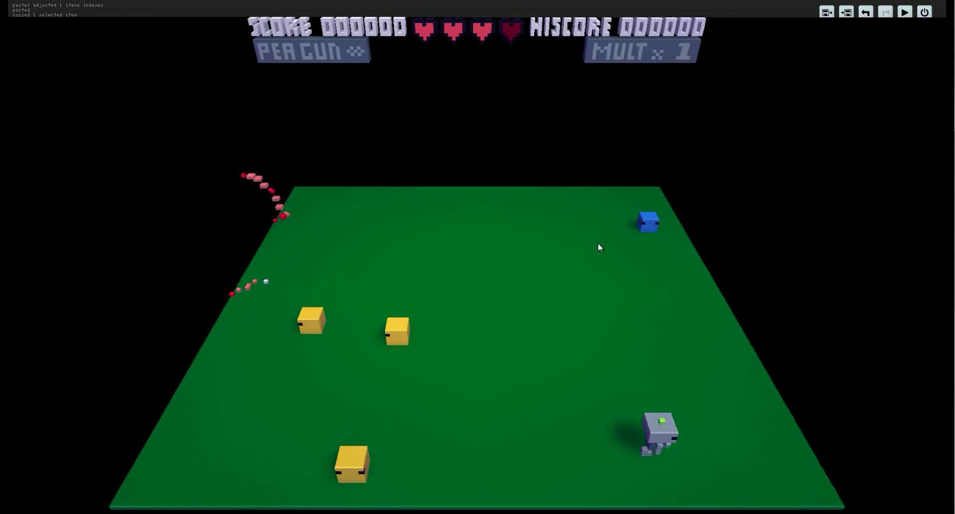
key("w")
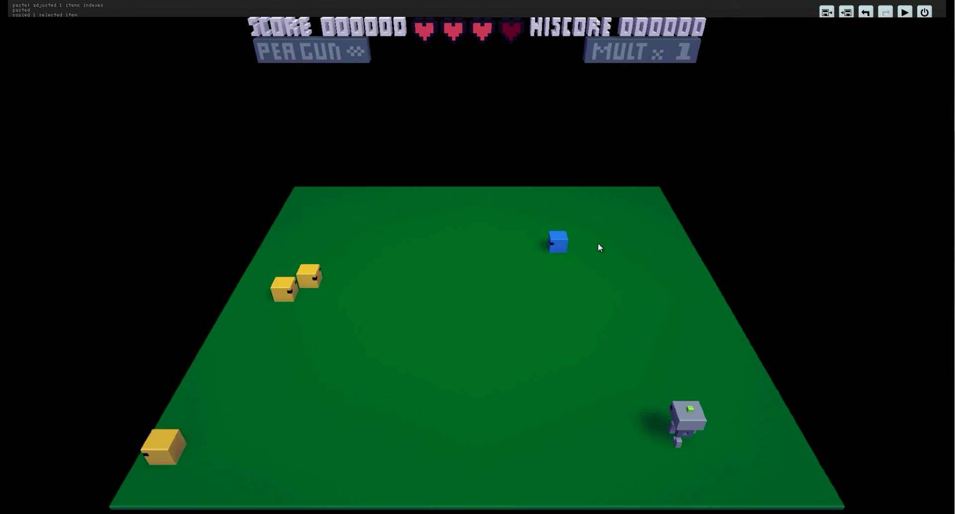